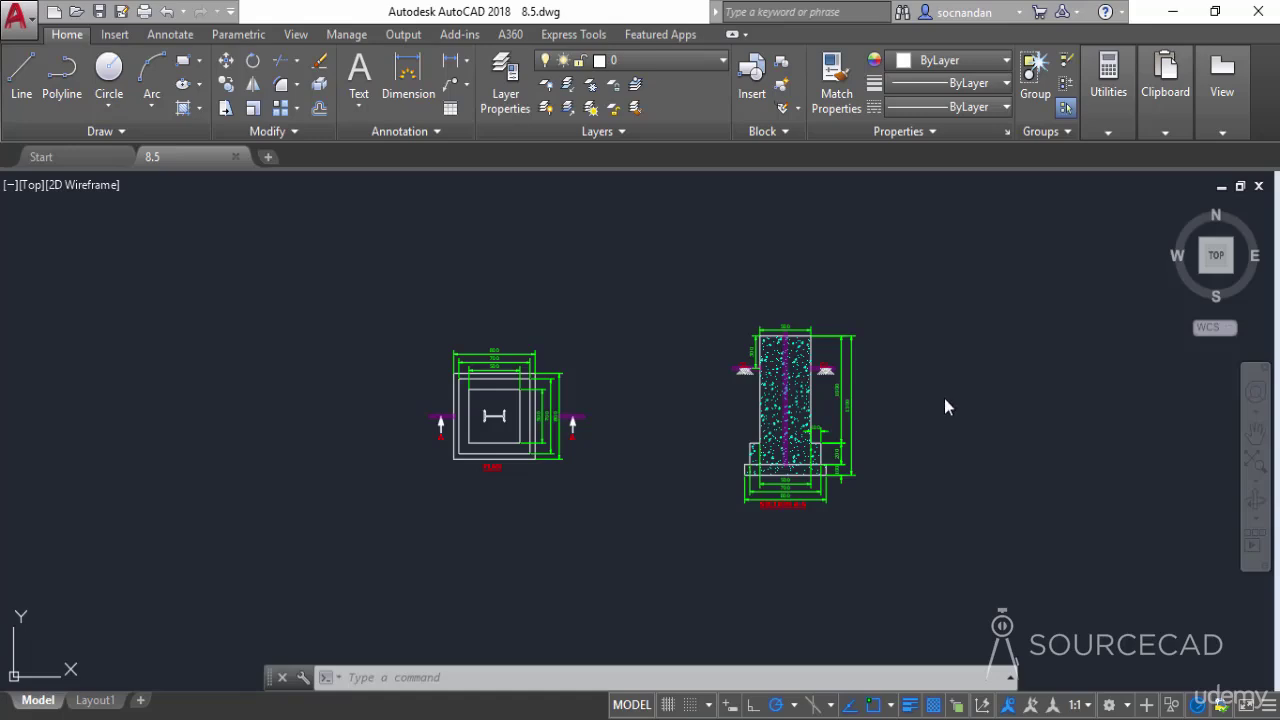
Zoom in on the dimensioned column footing plan and its Section A-A.
{"action": "scroll", "coordinate": [648, 398], "scroll_direction": "up", "scroll_amount": 2}
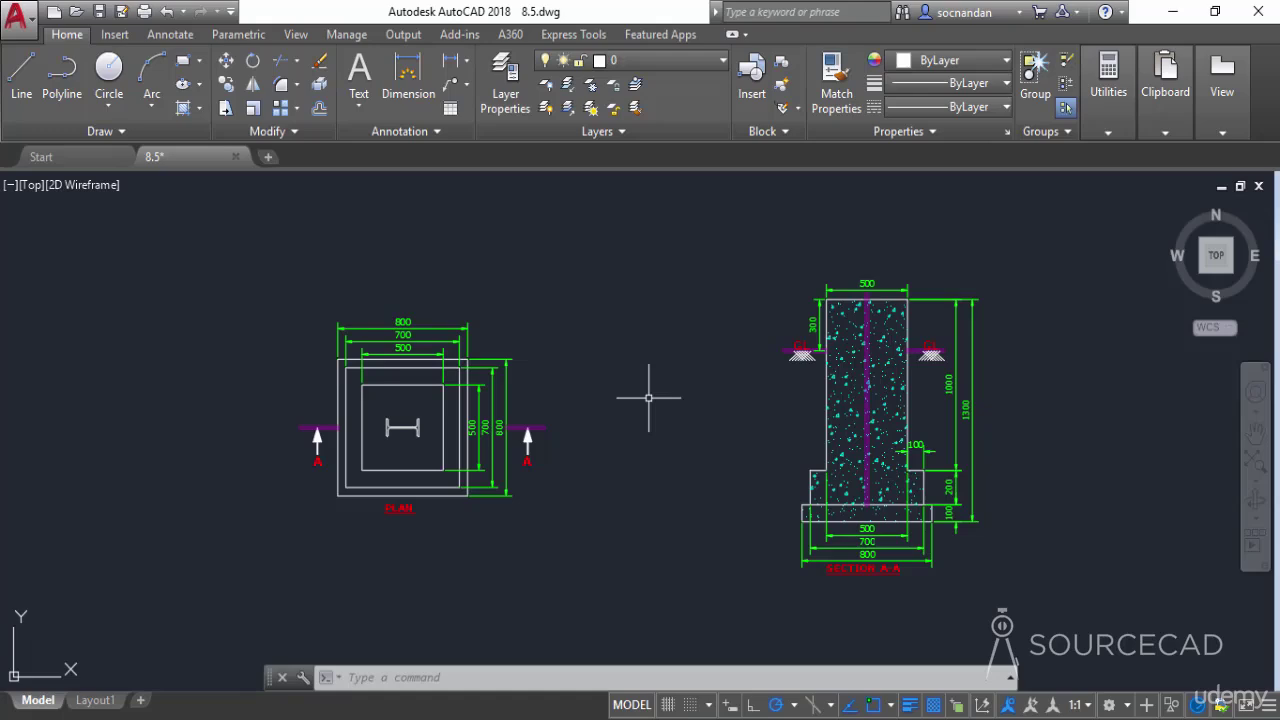
Start LAYMRG, pick an A label as the Text layer, and pick a Cline object as target.
{"action": "left_click", "coordinate": [605, 136]}
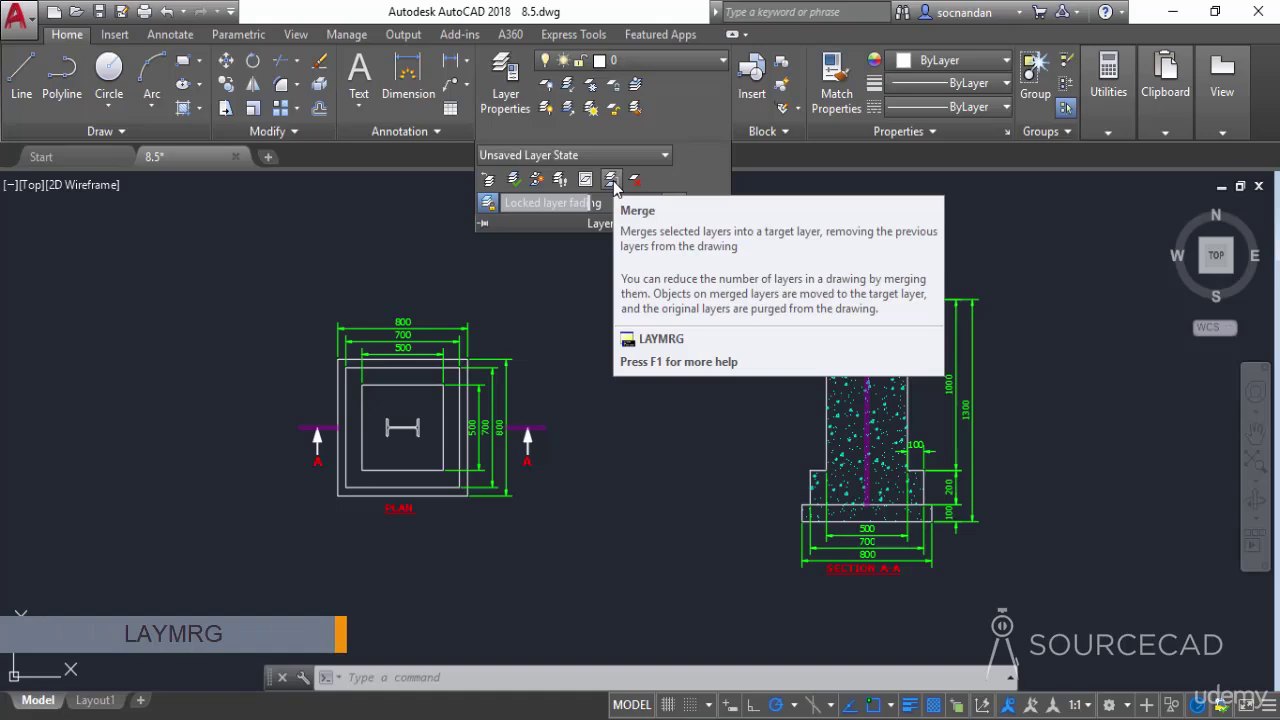
{"action": "left_click", "coordinate": [612, 180]}
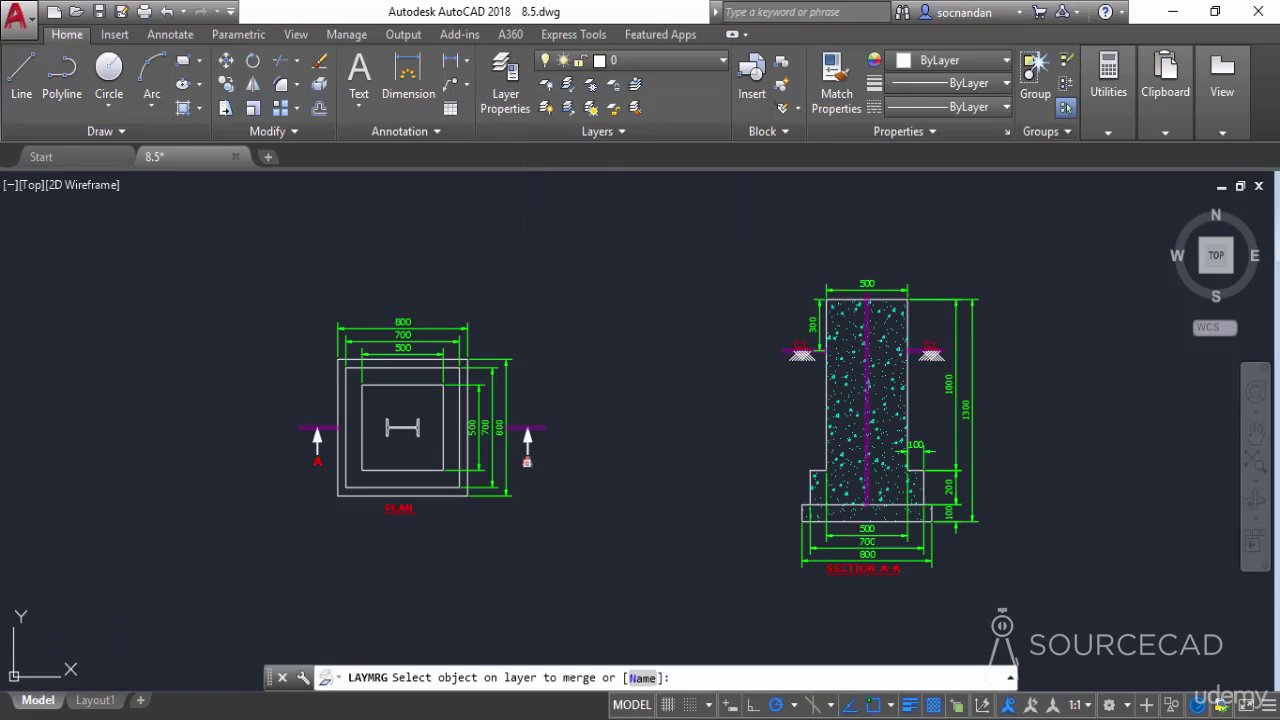
{"action": "left_click", "coordinate": [527, 462]}
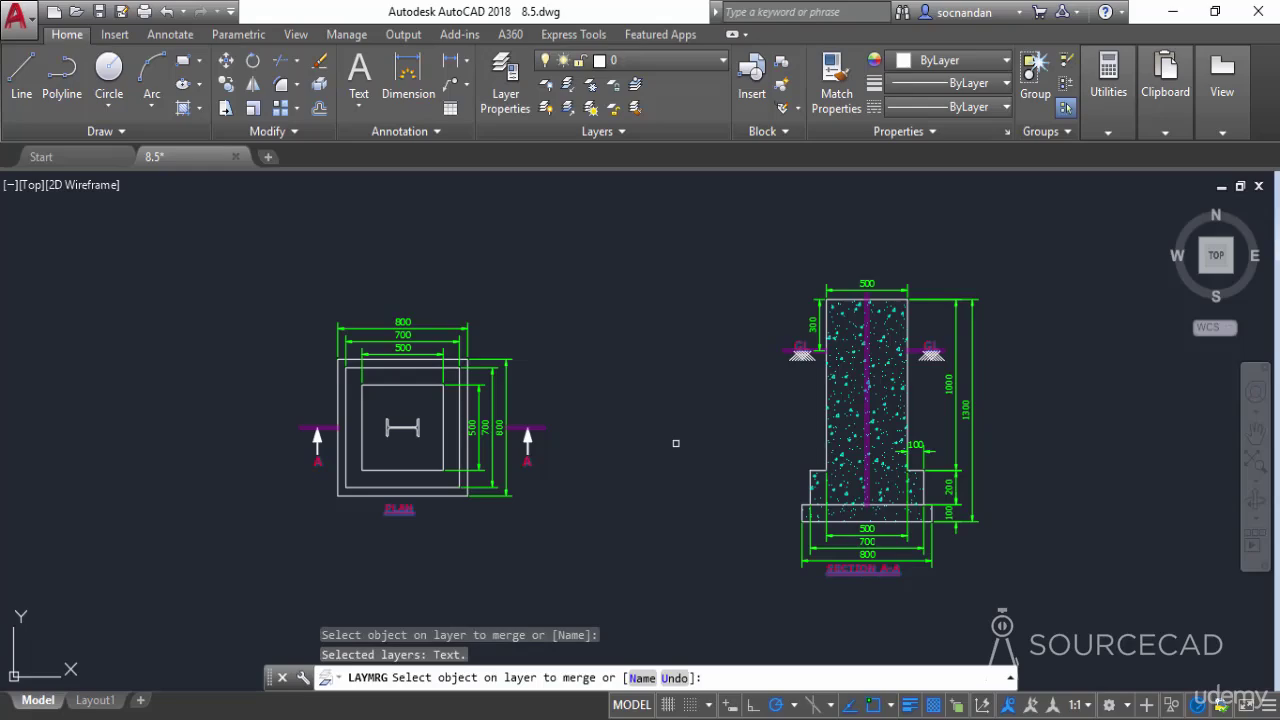
{"action": "key", "text": "Return"}
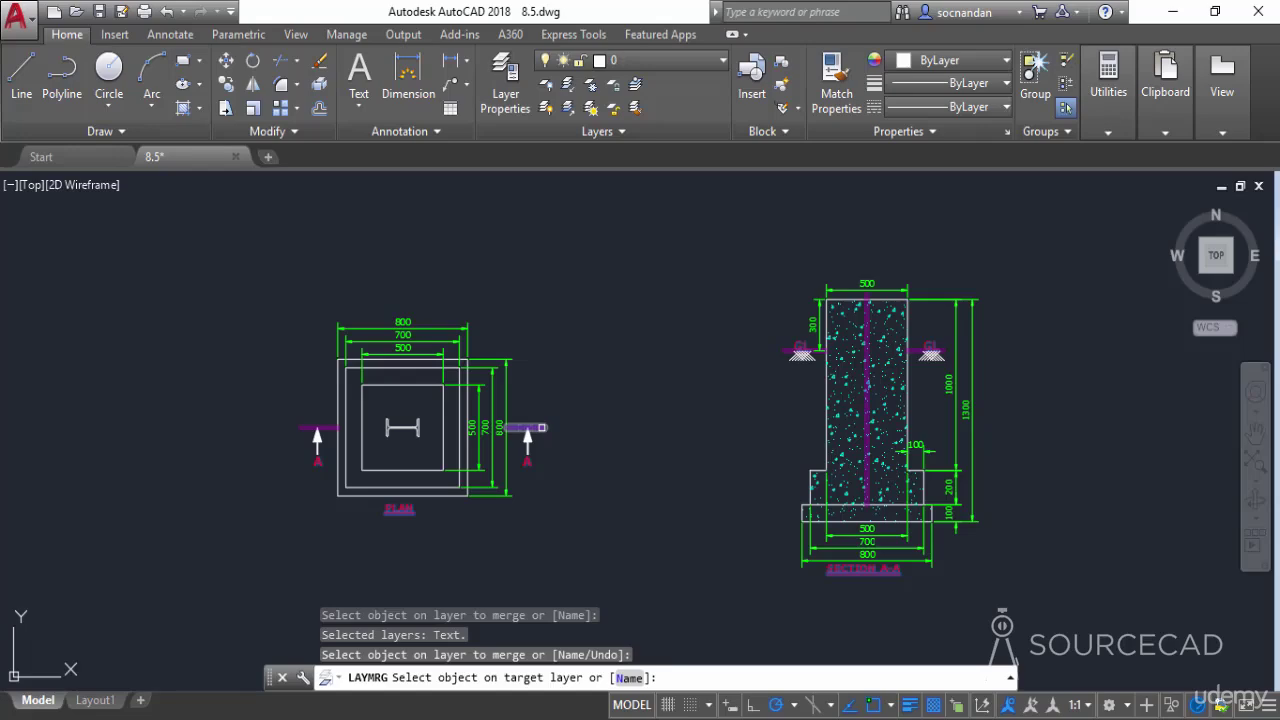
{"action": "left_click", "coordinate": [541, 427]}
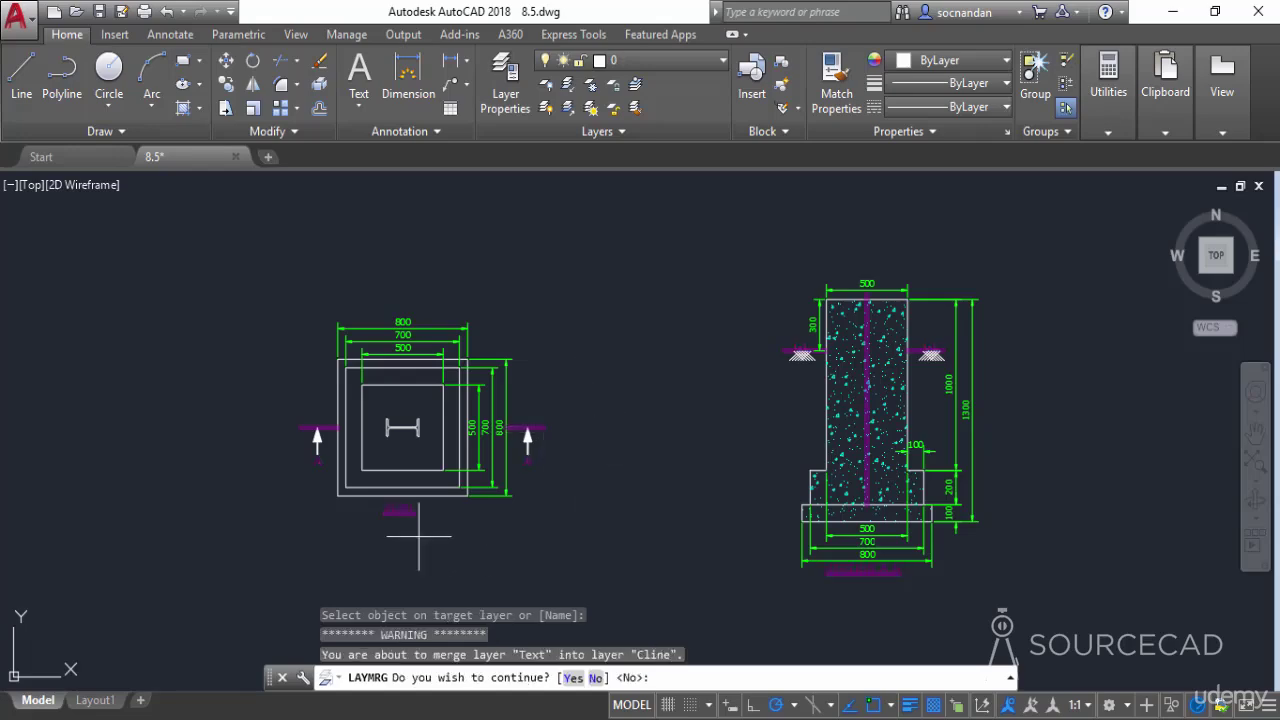
Confirm the merge, then check the layer list shows only 0, Cline, Defpoints, Dim and Hatch.
{"action": "scroll", "coordinate": [401, 510], "scroll_direction": "up", "scroll_amount": 4}
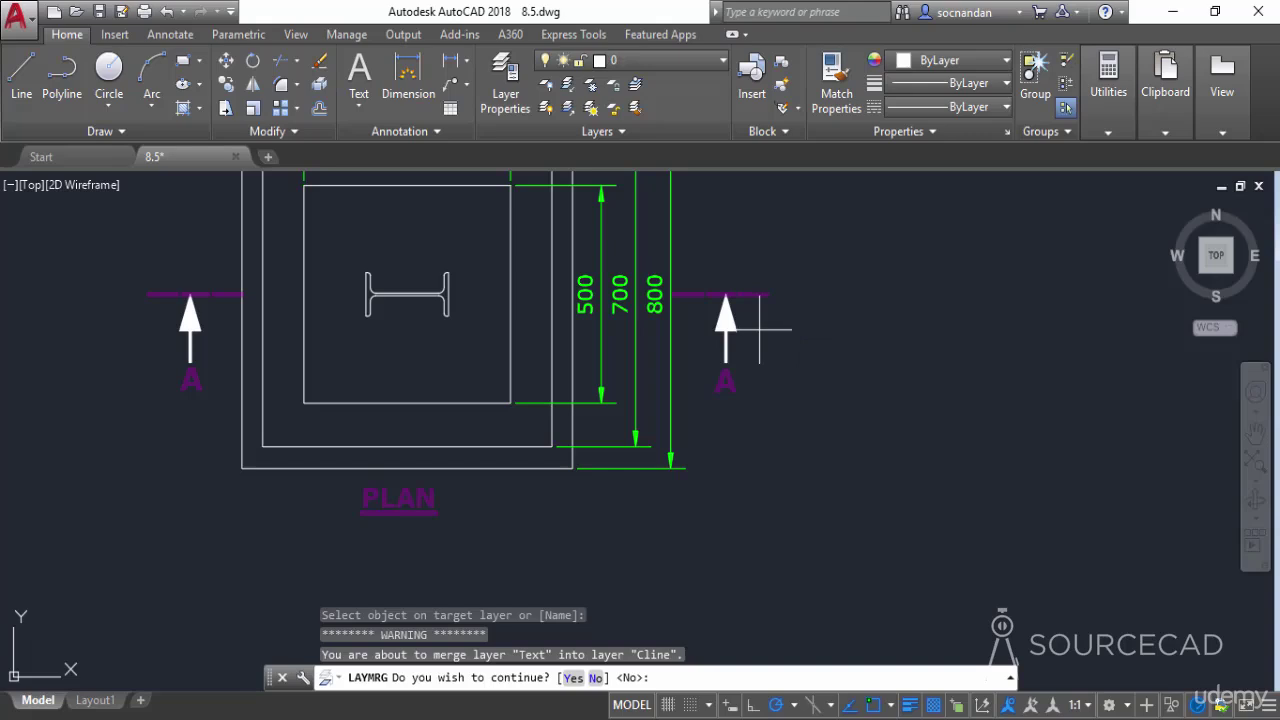
{"action": "left_click", "coordinate": [572, 678]}
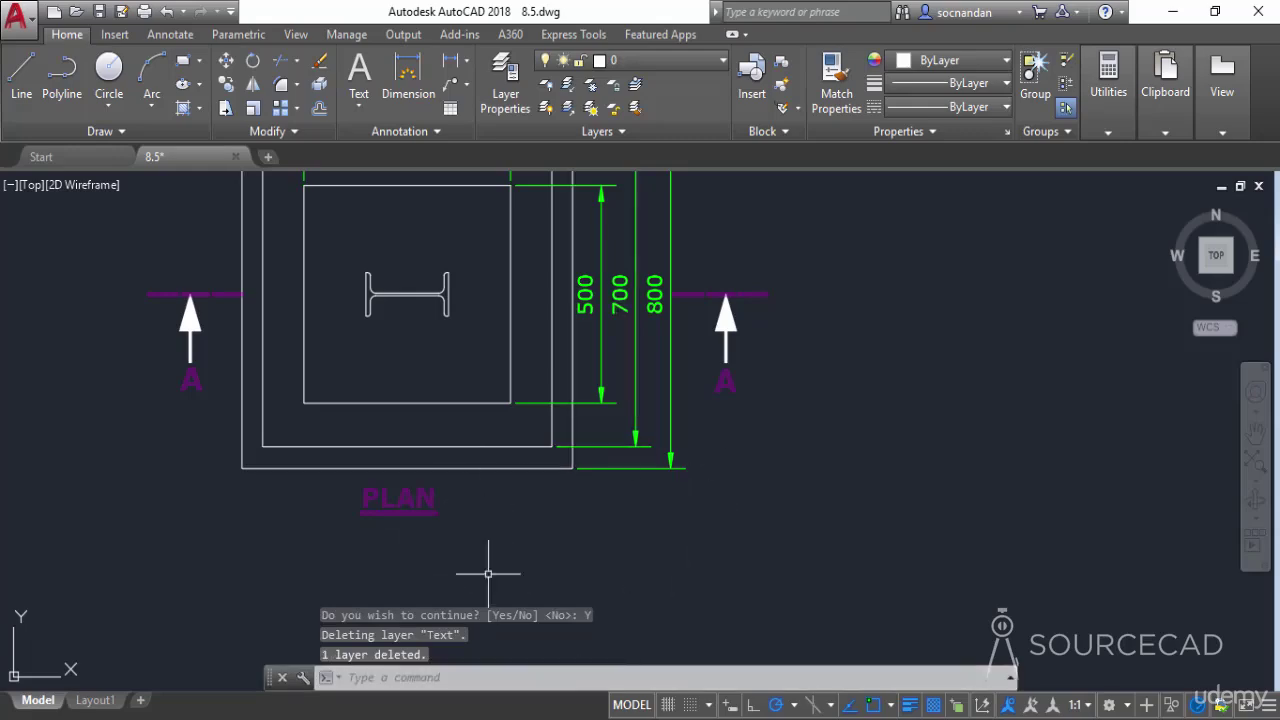
{"action": "left_click", "coordinate": [714, 62]}
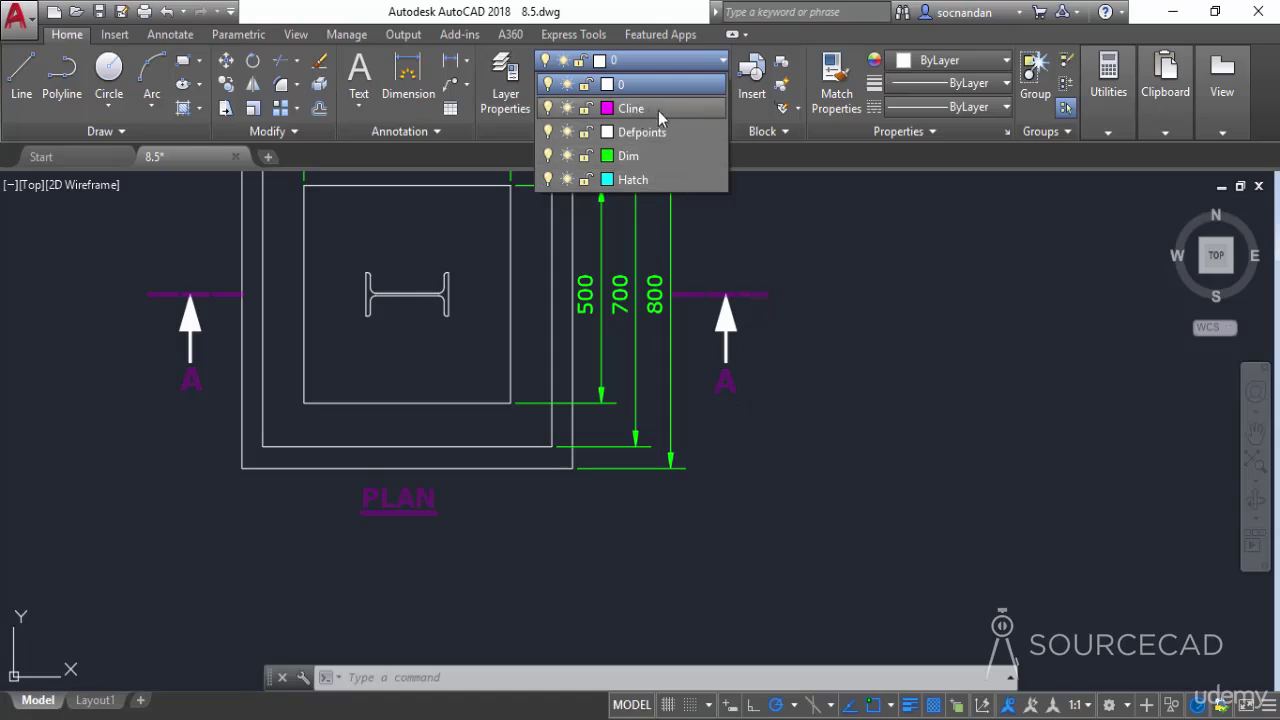
{"action": "left_click", "coordinate": [683, 64]}
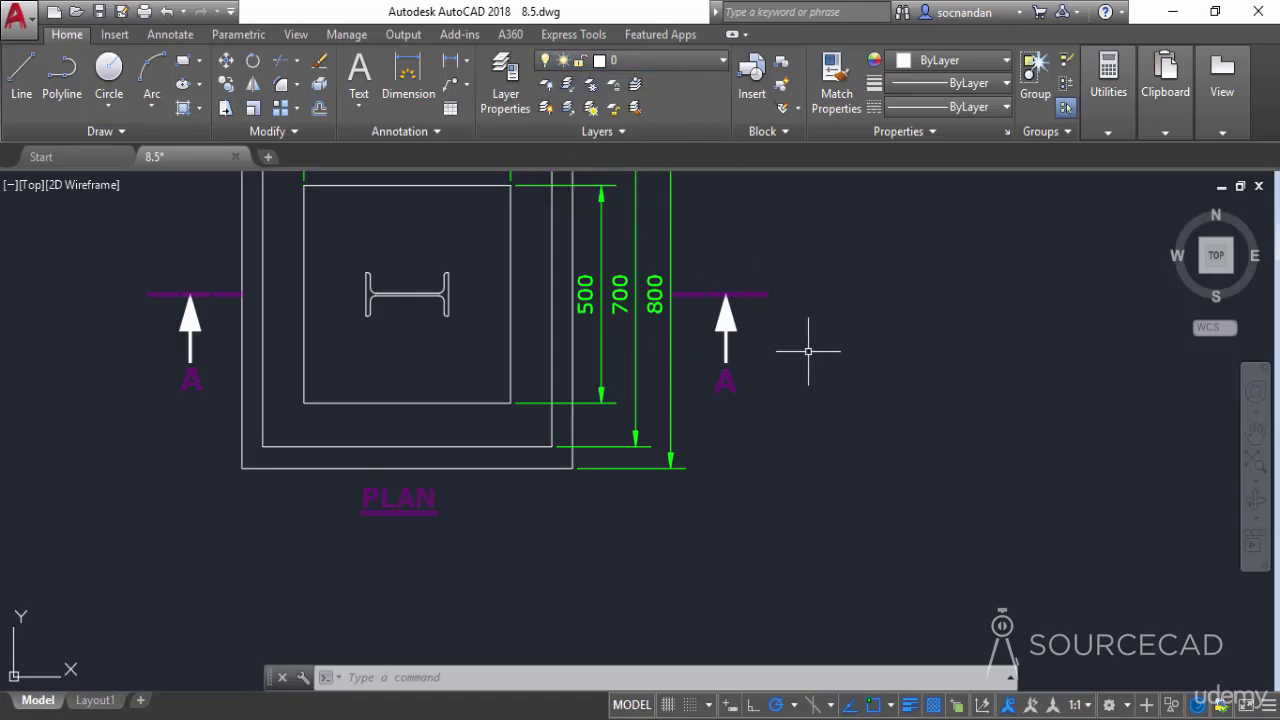
Undo LAYMRG and check the layer list to confirm the Text layer is back.
{"action": "key", "text": "ctrl+z"}
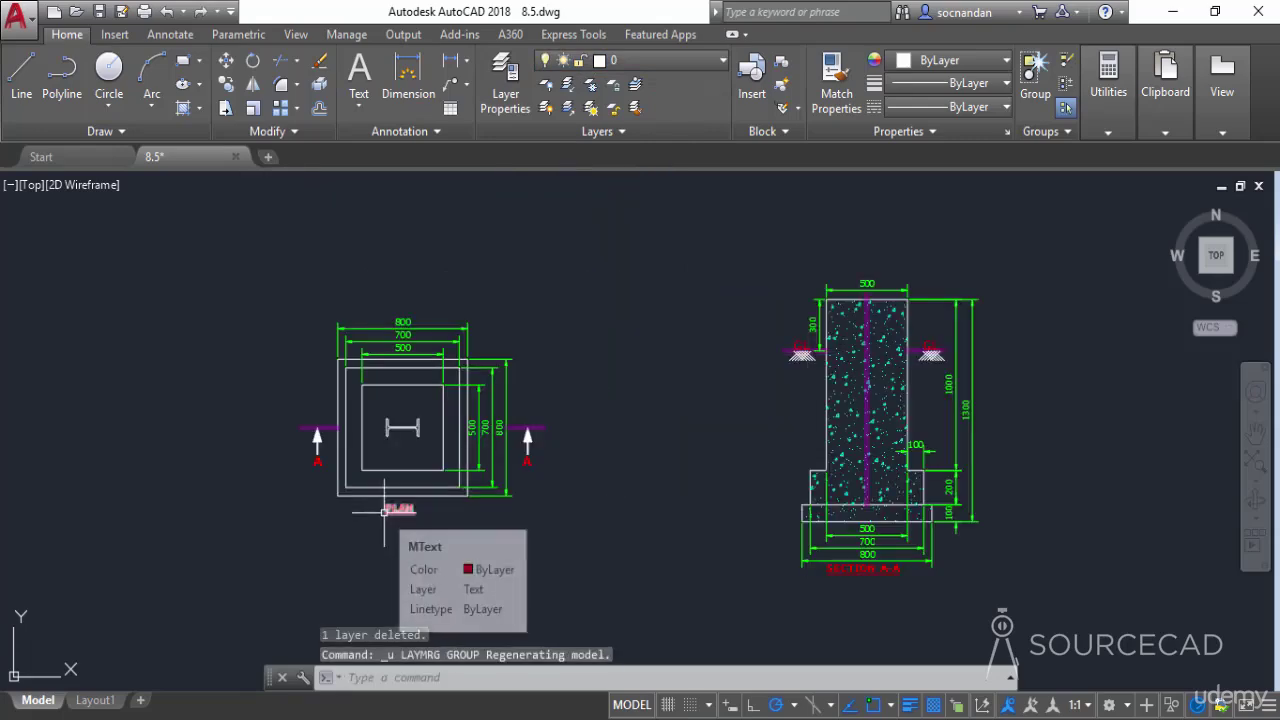
{"action": "left_click", "coordinate": [645, 57]}
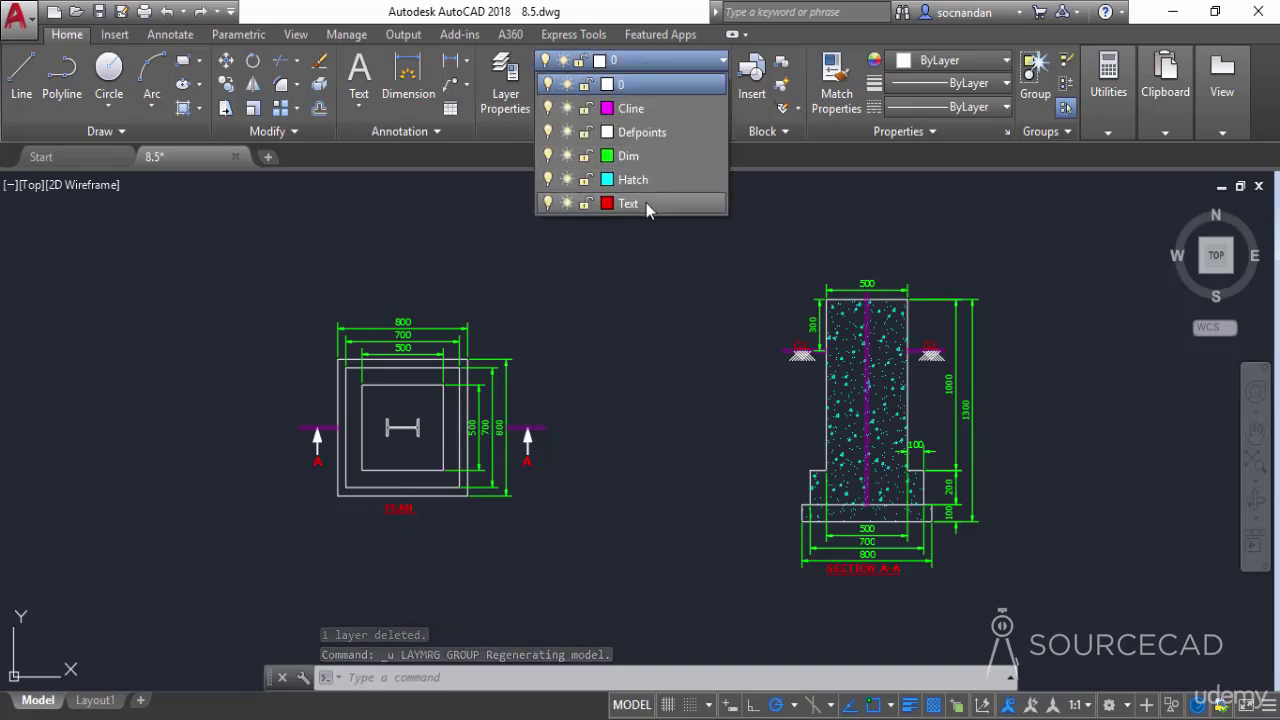
{"action": "left_click", "coordinate": [669, 57]}
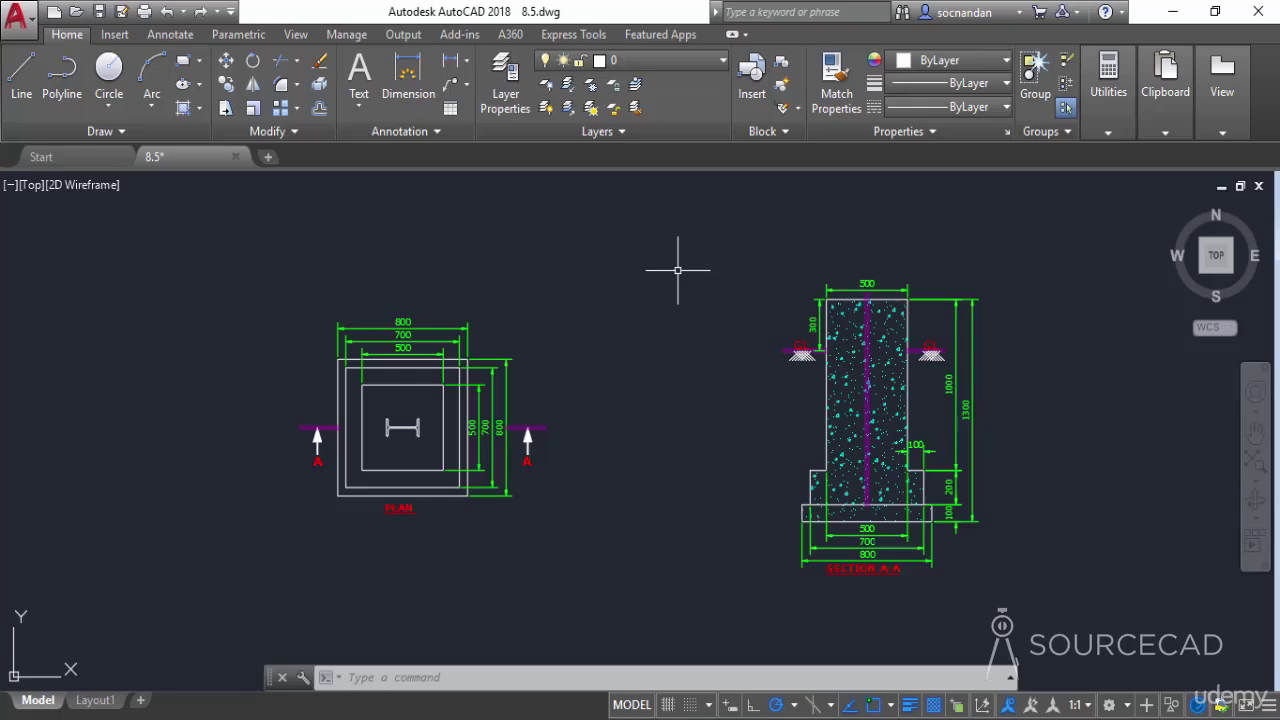
{"action": "left_click", "coordinate": [505, 80]}
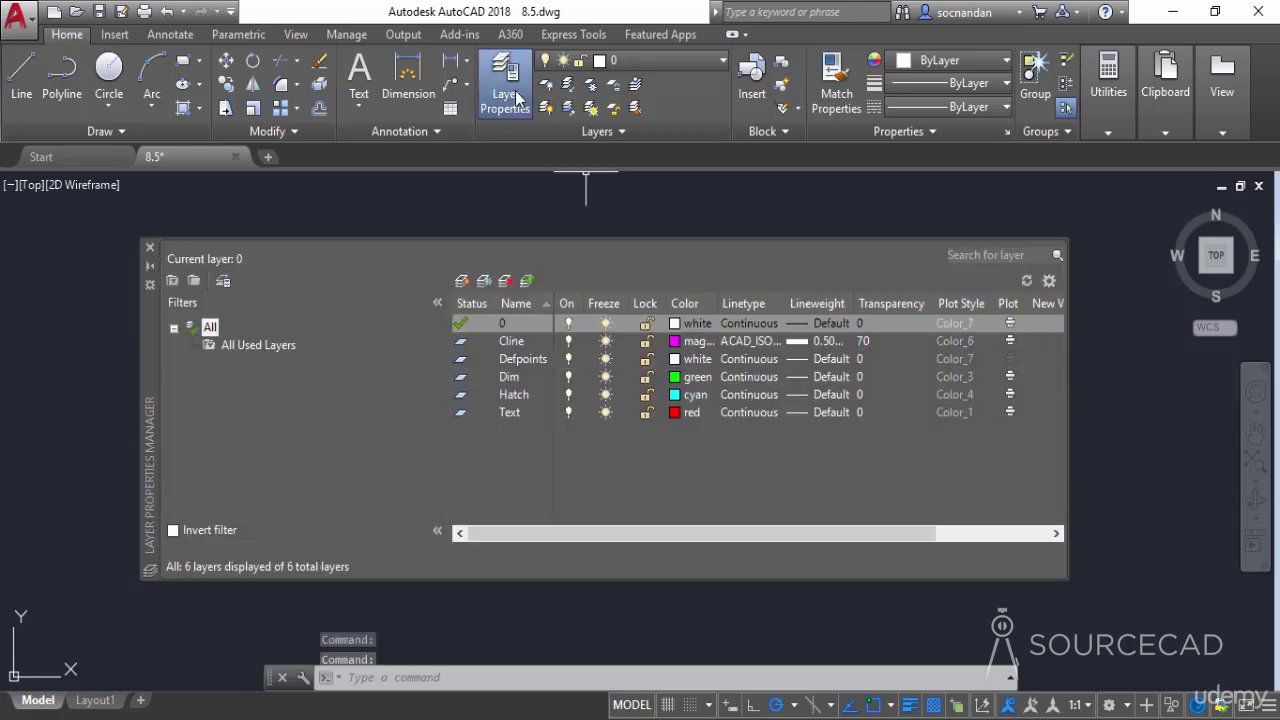
{"action": "left_click", "coordinate": [492, 416]}
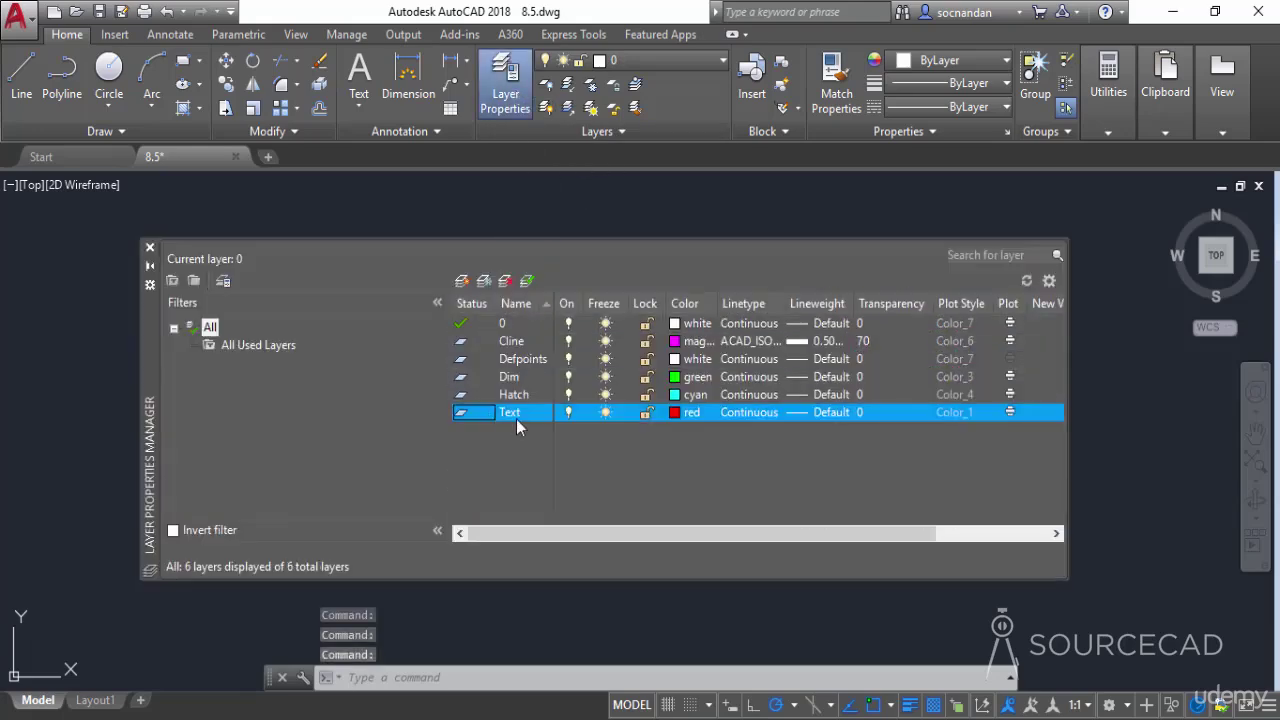
{"action": "left_click_drag", "start_coordinate": [145, 376], "coordinate": [263, 368]}
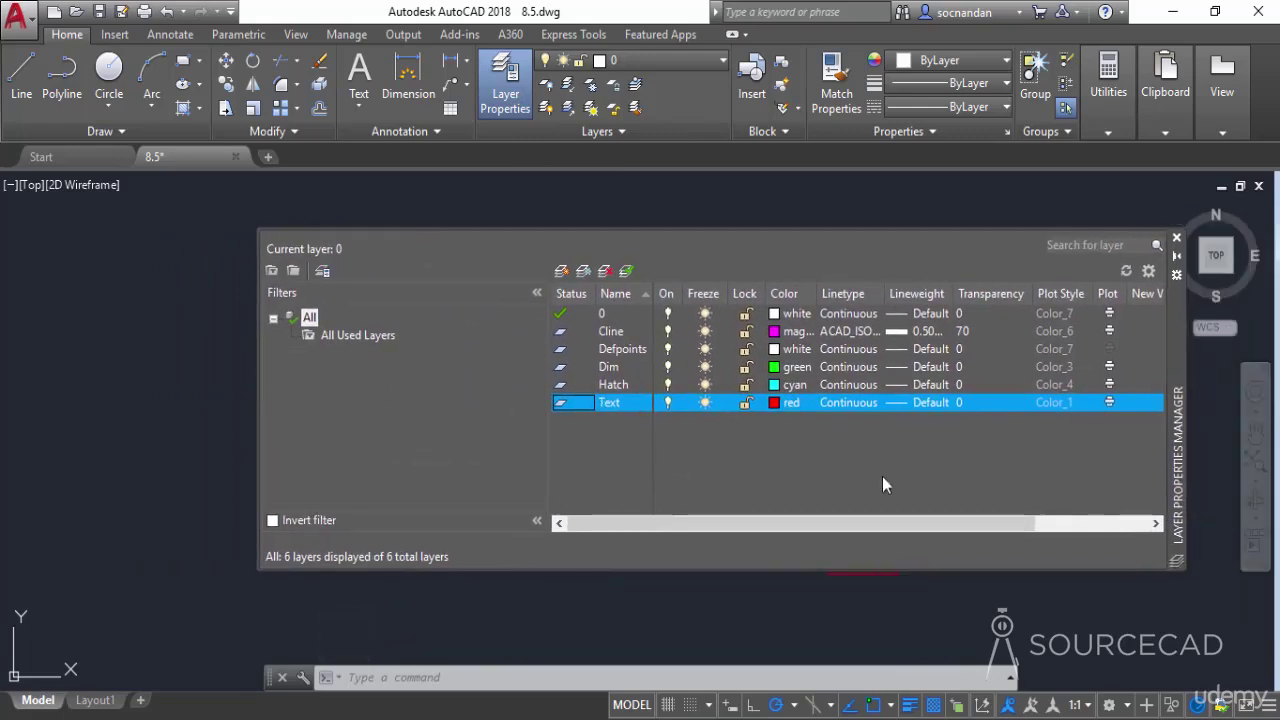
{"action": "left_click_drag", "start_coordinate": [1177, 409], "coordinate": [924, 425]}
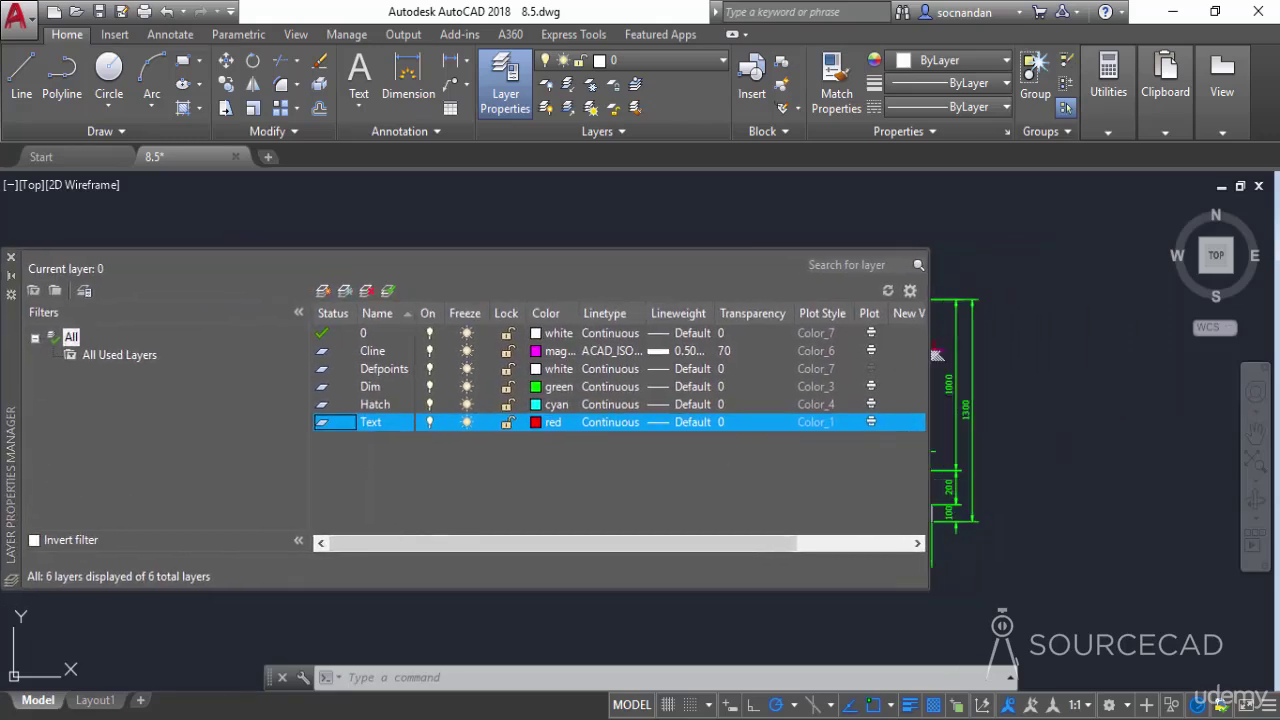
{"action": "left_click_drag", "start_coordinate": [930, 393], "coordinate": [420, 405]}
{"action": "mouse_move", "coordinate": [6, 392]}
{"action": "left_mouse_down"}
{"action": "mouse_move", "coordinate": [236, 394]}
{"action": "mouse_move", "coordinate": [692, 342]}
{"action": "mouse_move", "coordinate": [647, 370]}
{"action": "left_mouse_up"}
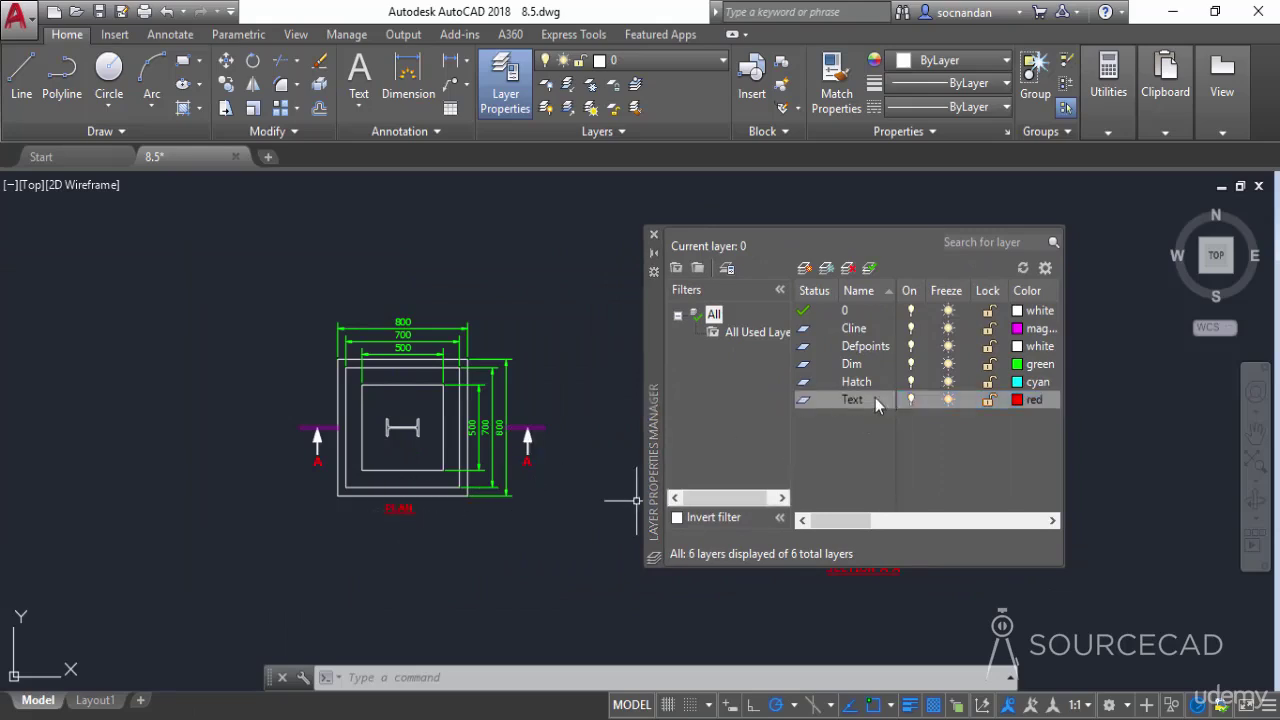
{"action": "left_click", "coordinate": [849, 268]}
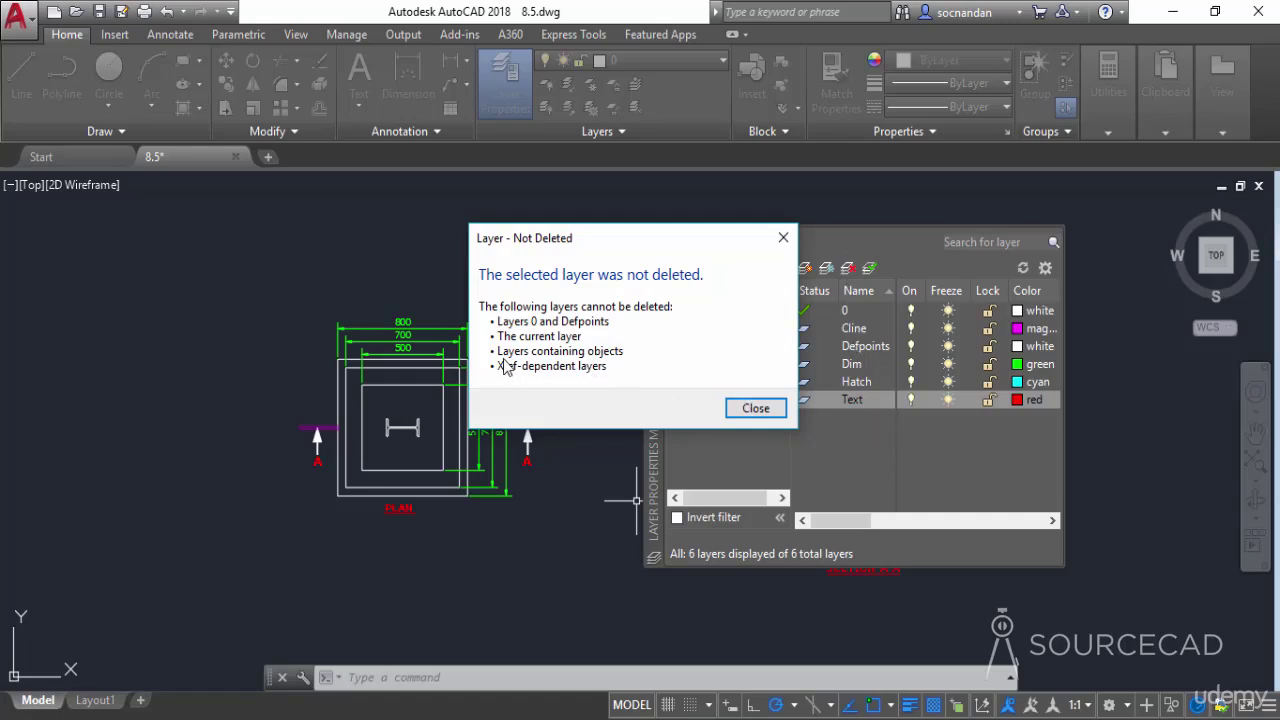
{"action": "left_click", "coordinate": [756, 408]}
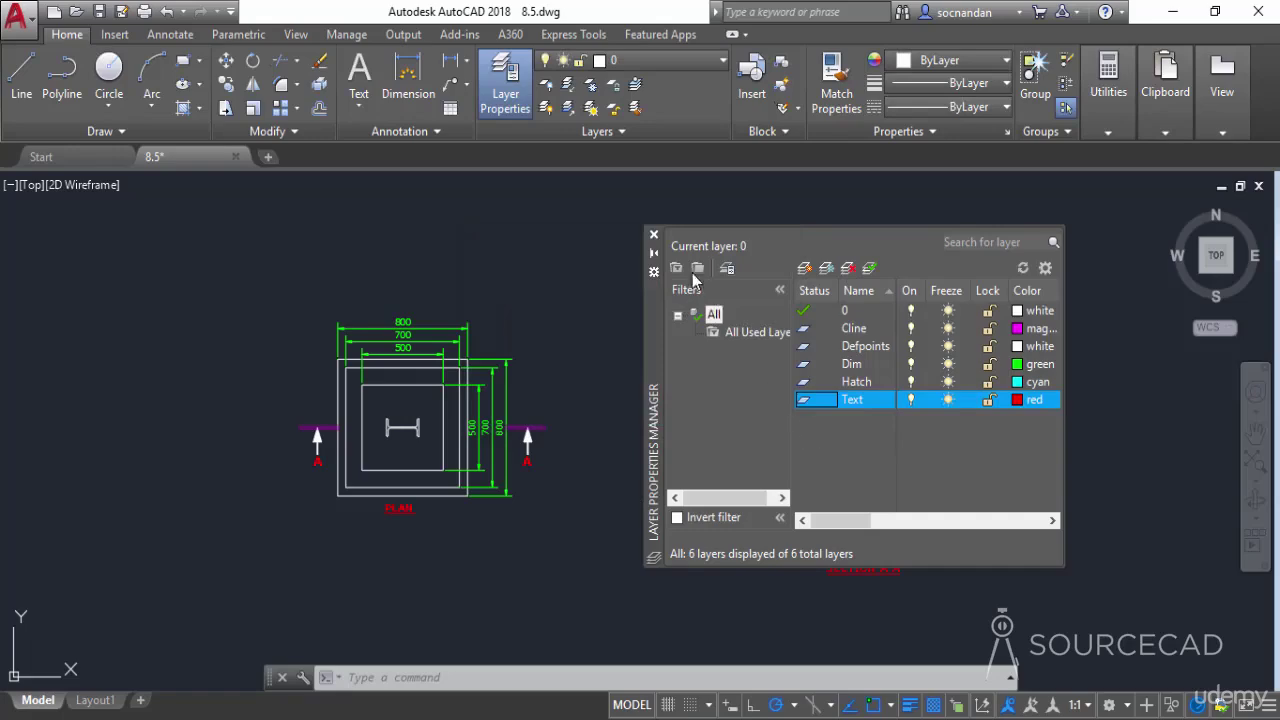
{"action": "left_click", "coordinate": [654, 235]}
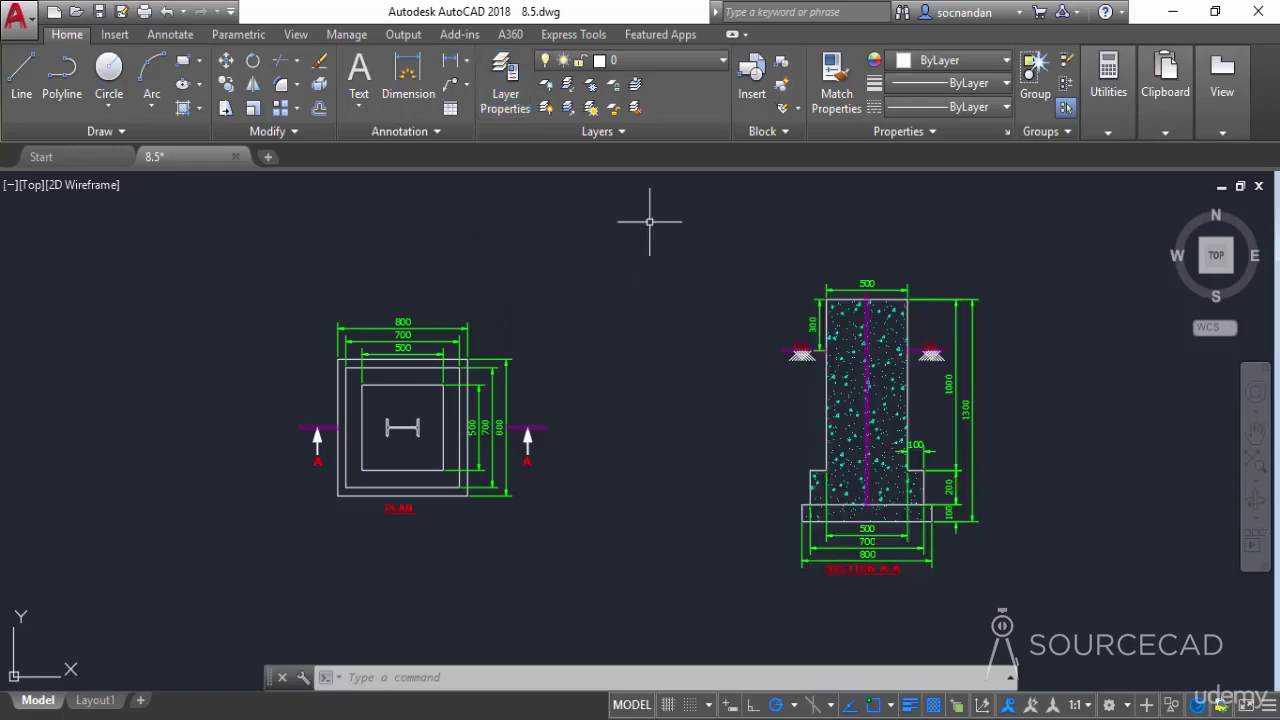
Delete the Text layer with LAYDEL by picking an A label, then confirm it's gone from the layer list.
{"action": "left_click", "coordinate": [621, 133]}
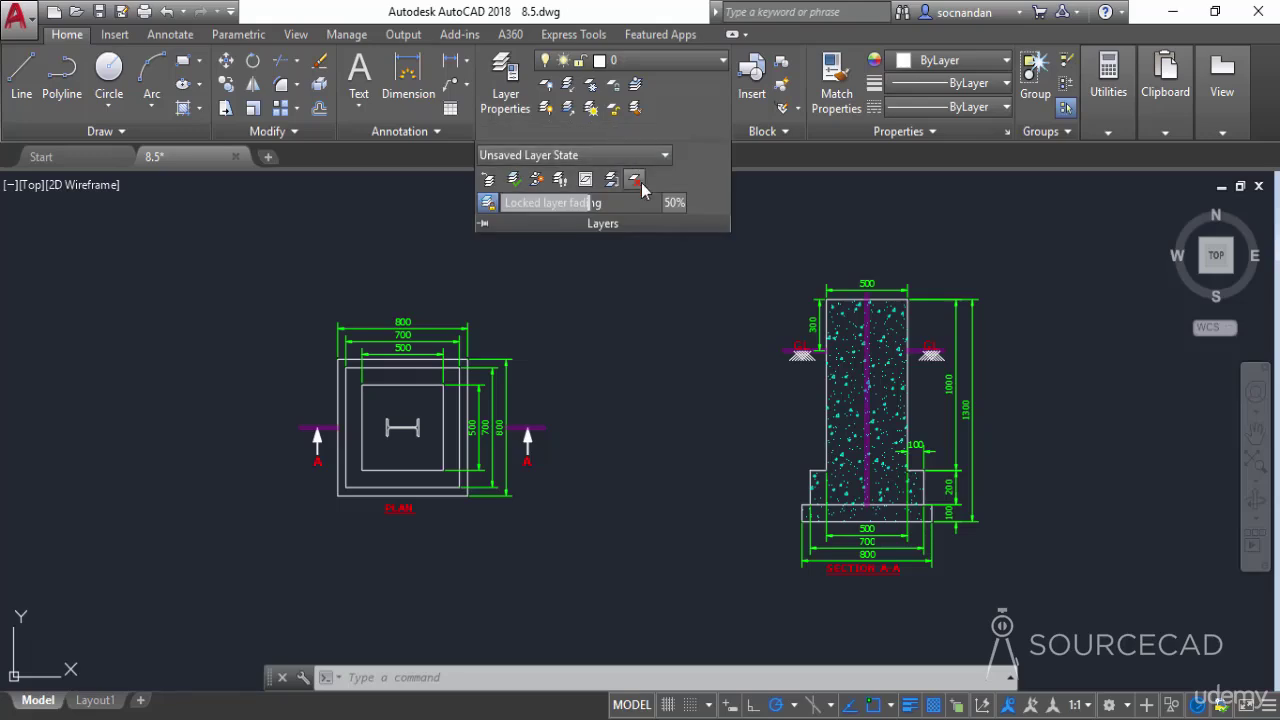
{"action": "left_click", "coordinate": [640, 183]}
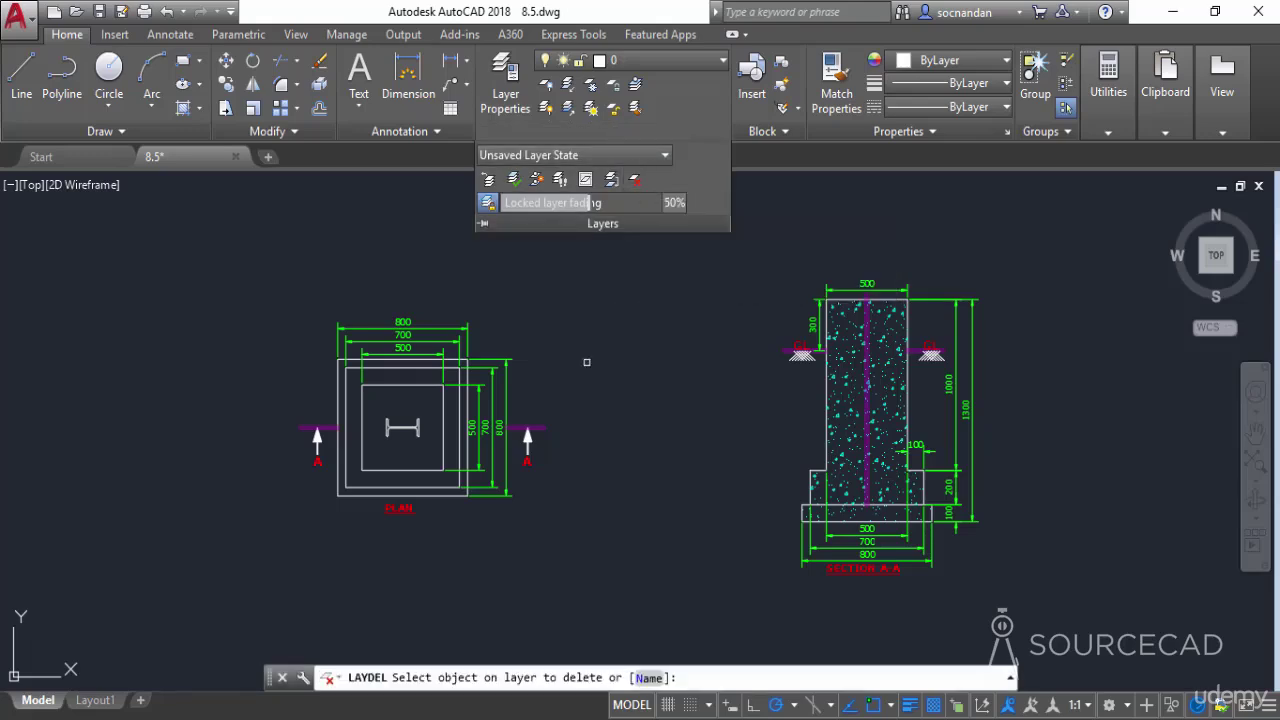
{"action": "left_click", "coordinate": [529, 463]}
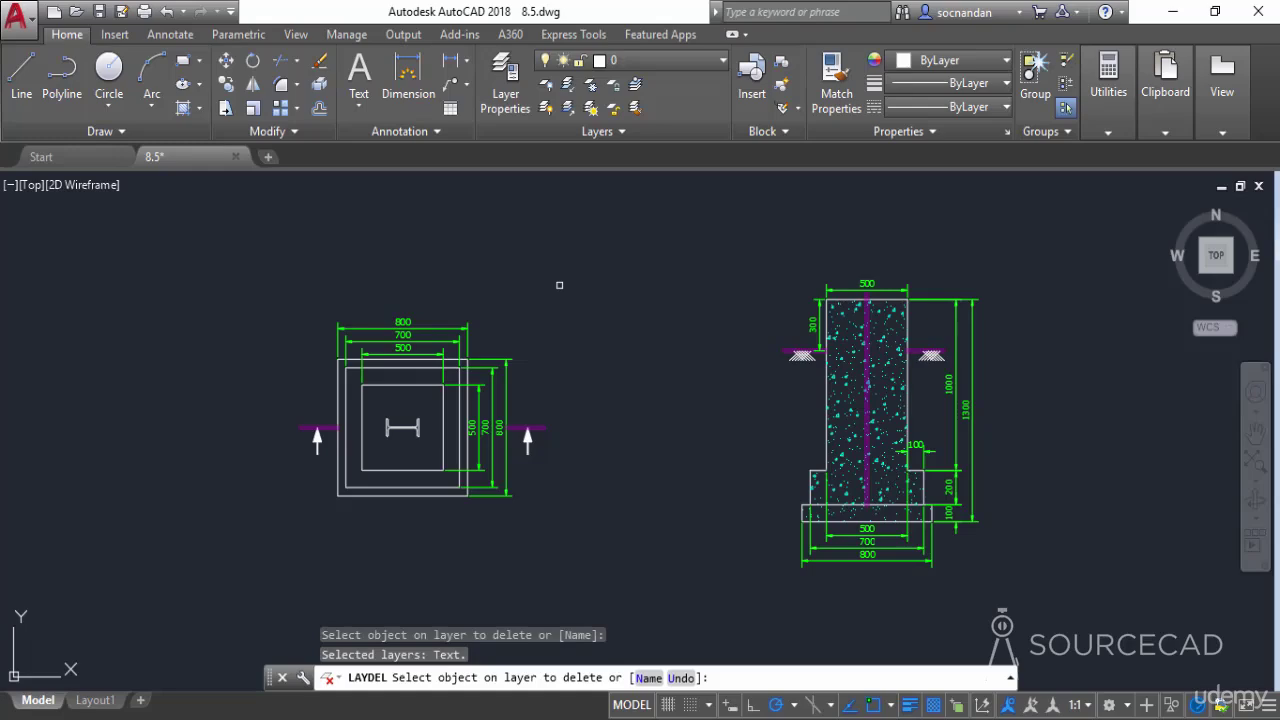
{"action": "key", "text": "Return"}
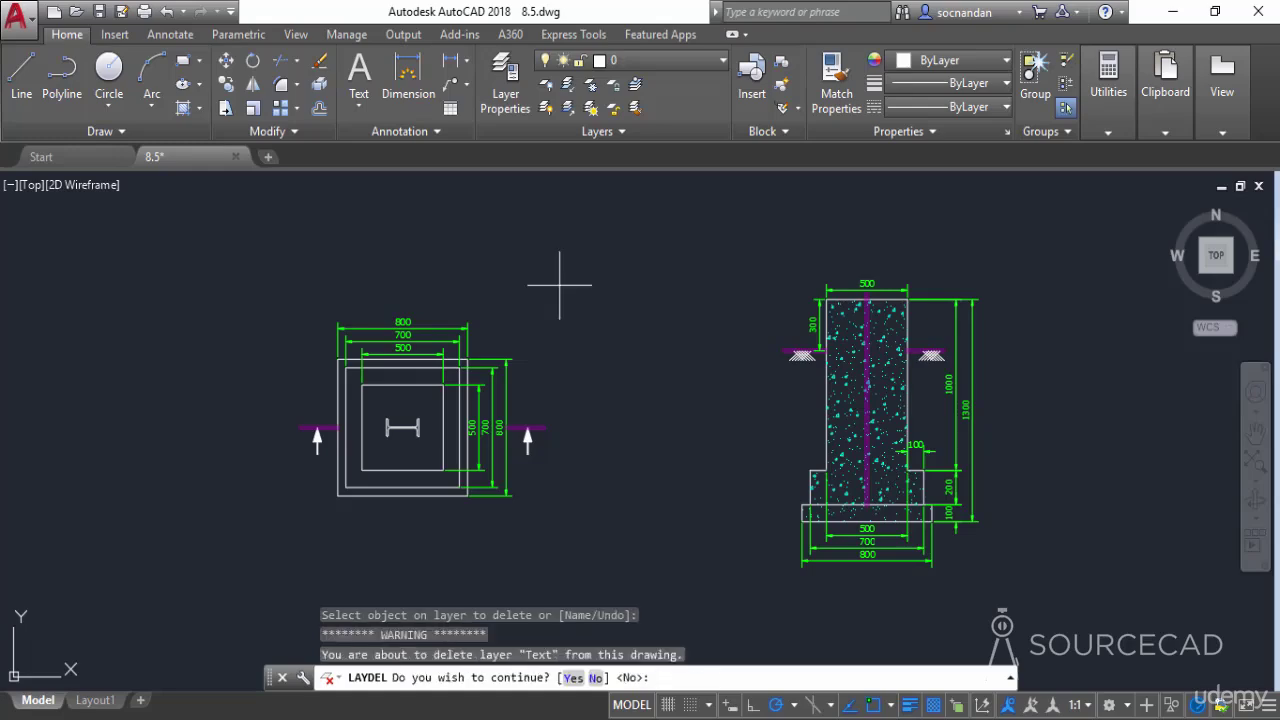
{"action": "left_click", "coordinate": [572, 677]}
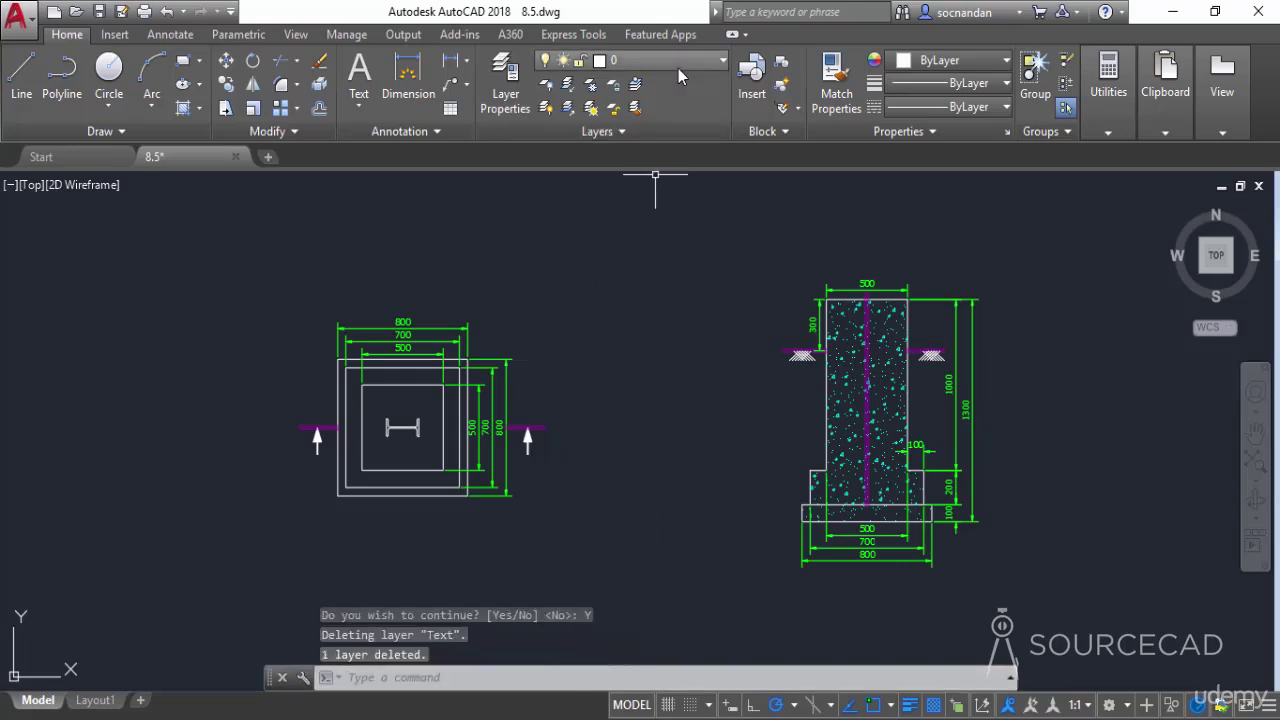
{"action": "left_click", "coordinate": [679, 65]}
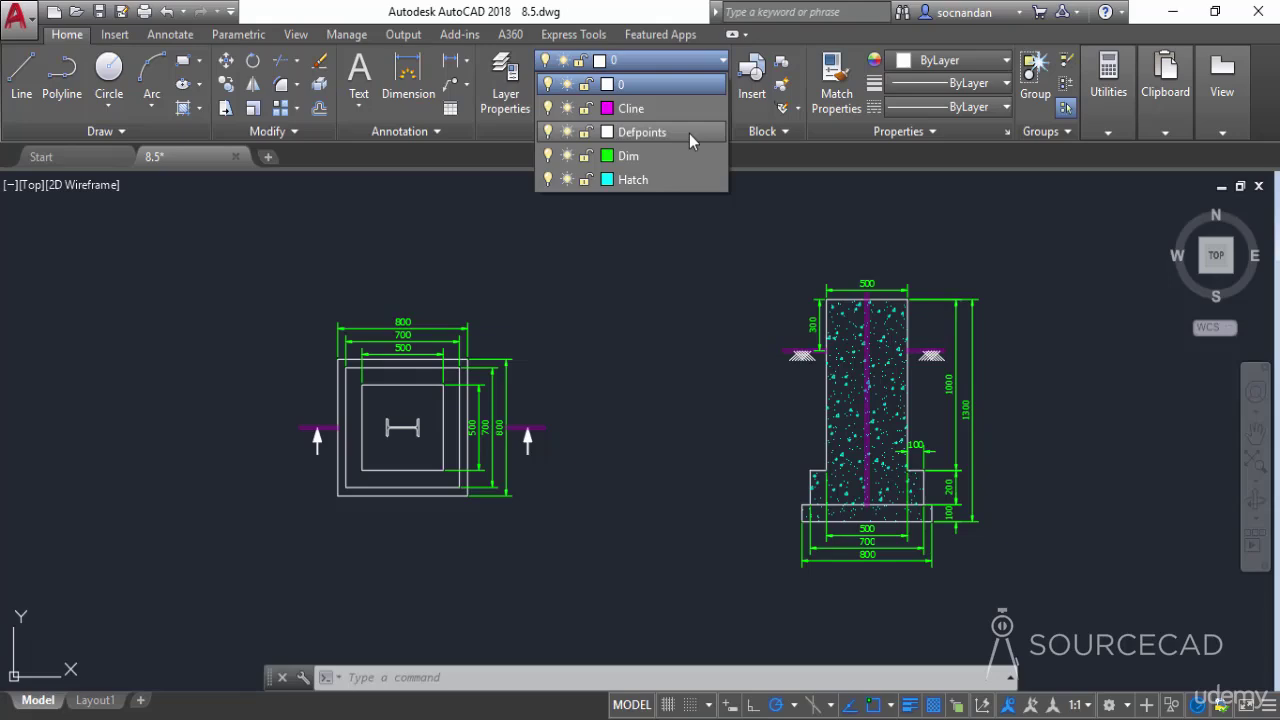
Undo LAYDEL to bring back the red A labels and PLAN and SECTION A-A titles.
{"action": "left_click", "coordinate": [485, 156]}
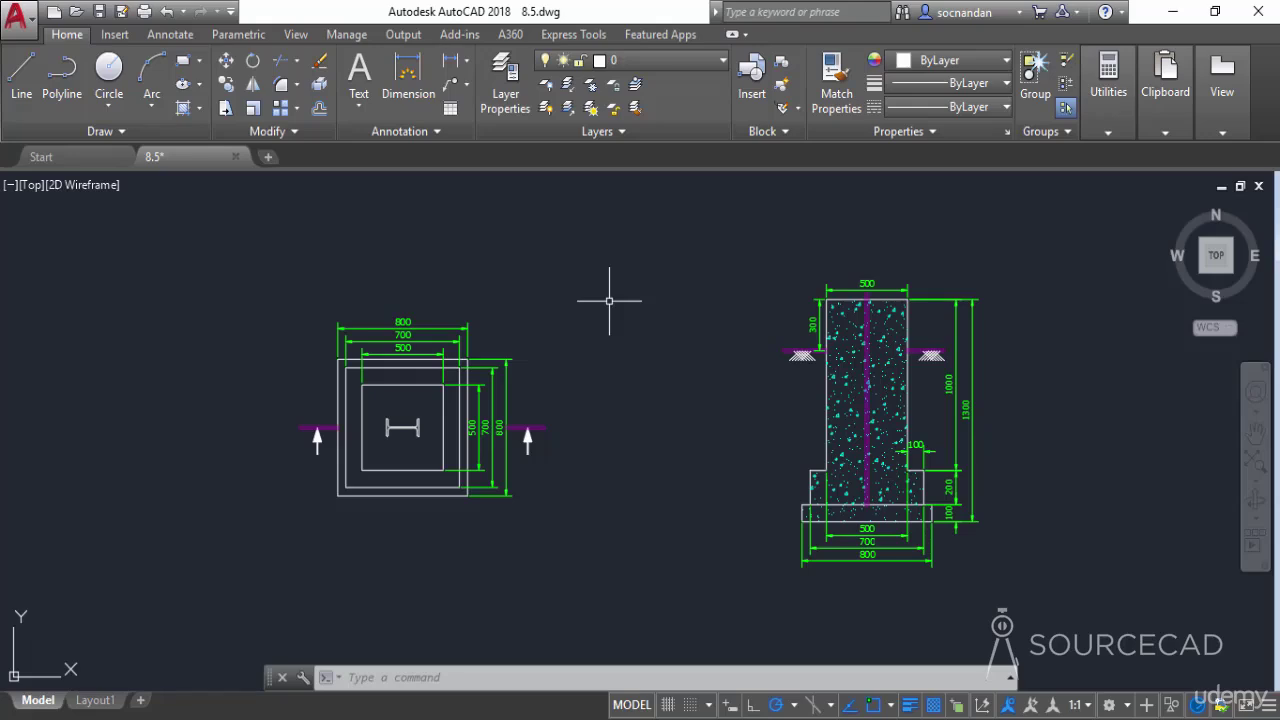
{"action": "key", "text": "ctrl+z"}
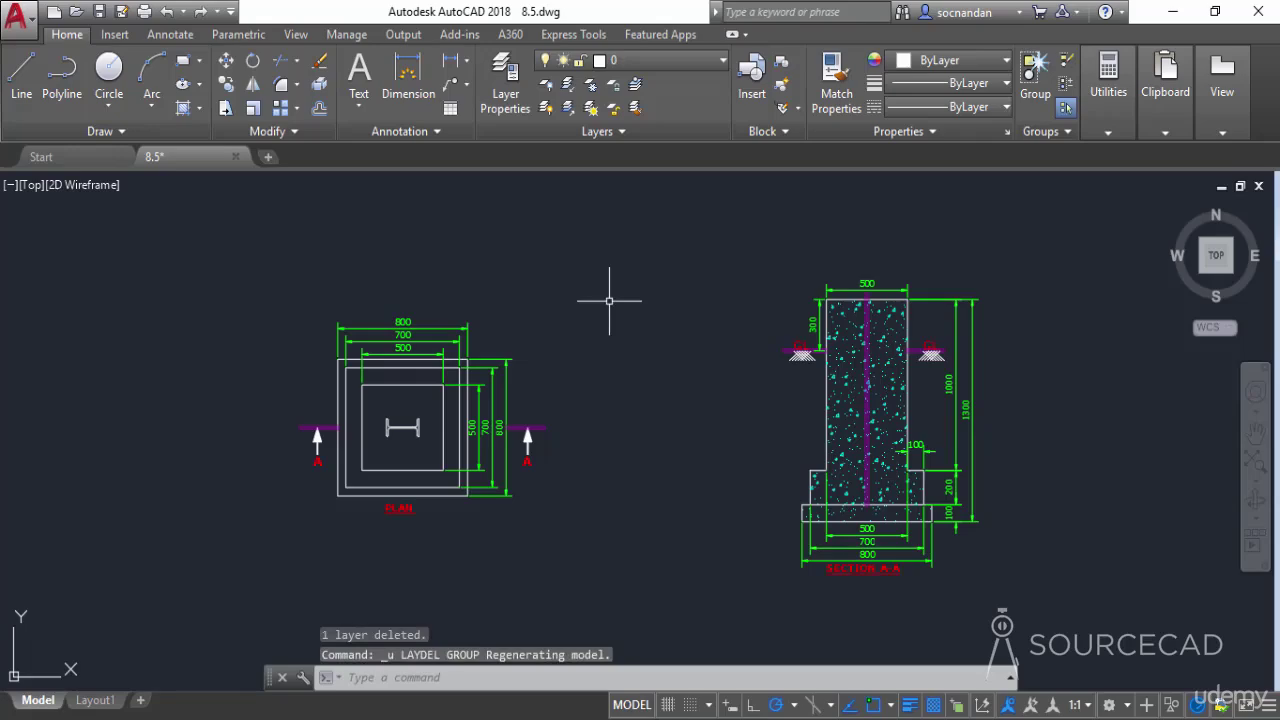
{"action": "middle_click_drag", "start_coordinate": [734, 439], "coordinate": [755, 418]}
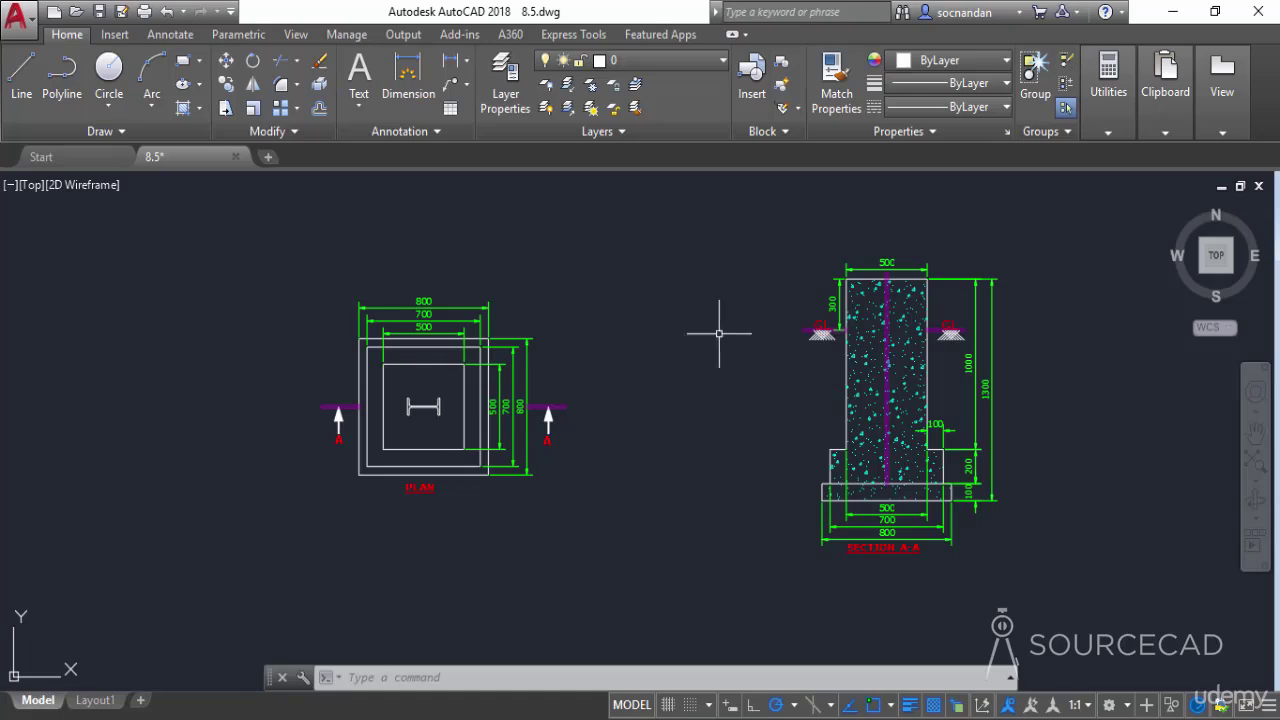
{"action": "left_click", "coordinate": [617, 132]}
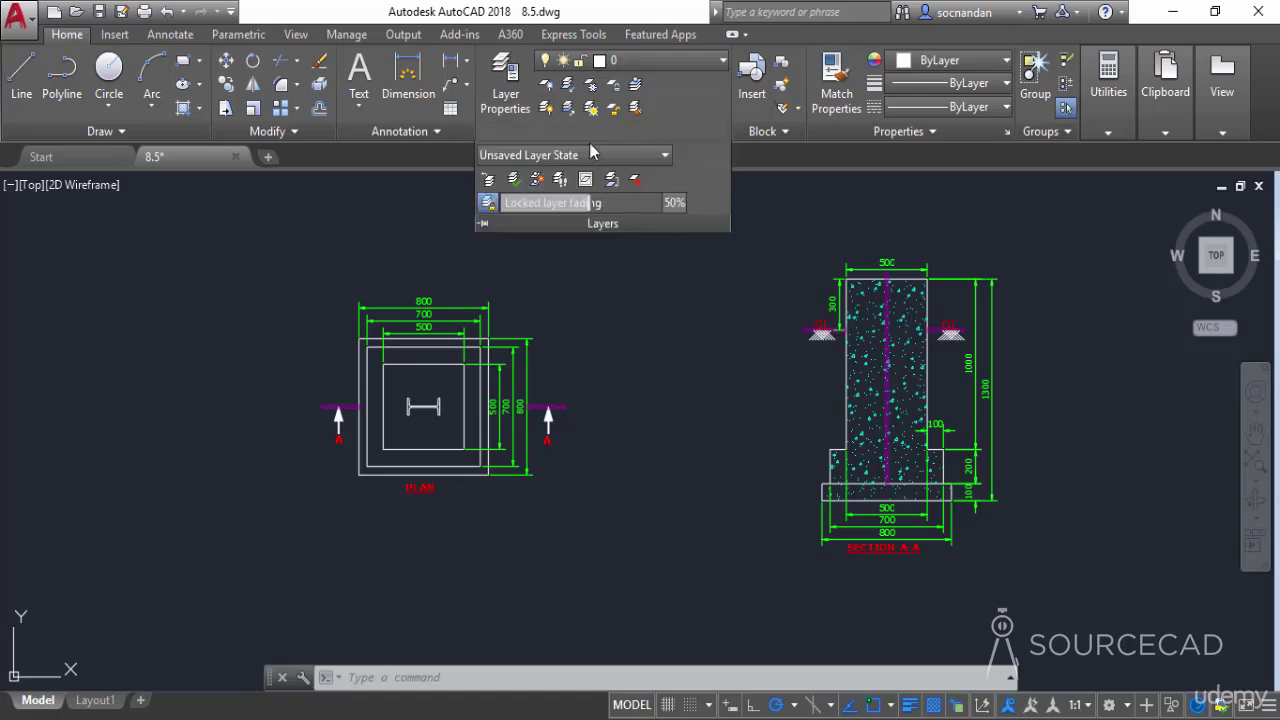
Start COPYTOLAYER and window-select the right and left plan section arrows as objects to copy.
{"action": "left_click", "coordinate": [538, 179]}
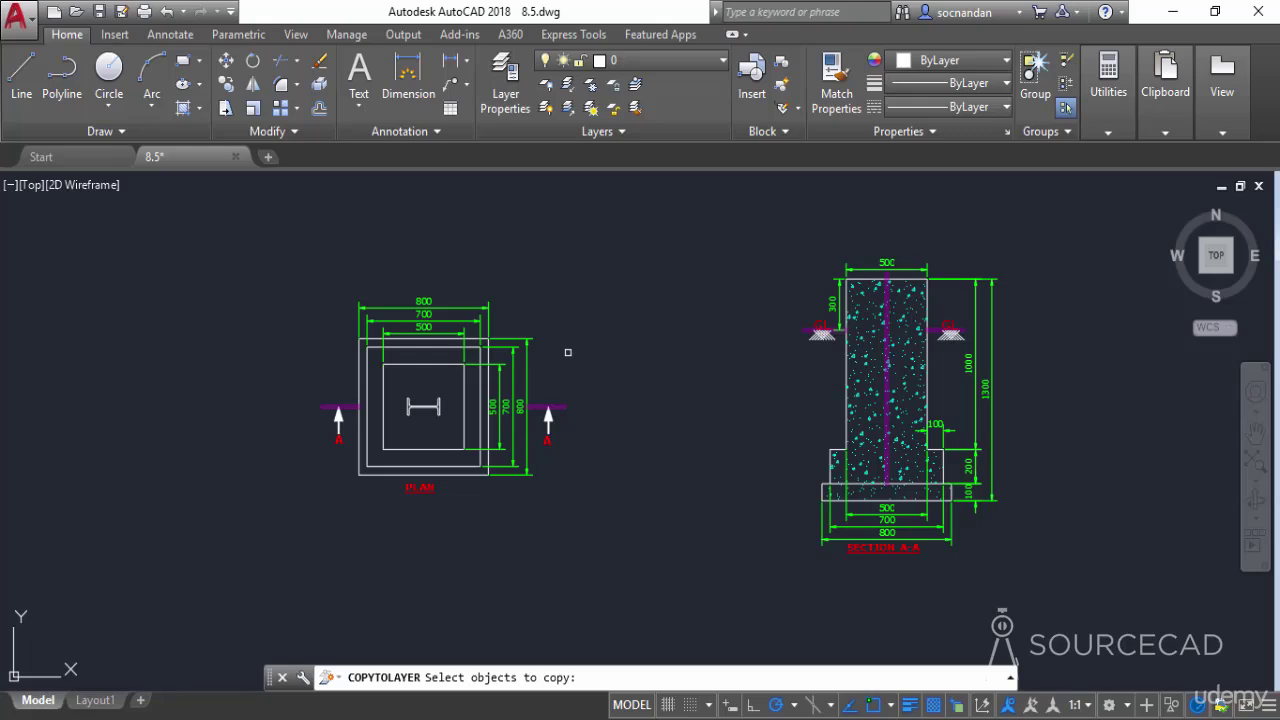
{"action": "scroll", "coordinate": [568, 352], "scroll_direction": "up", "scroll_amount": 2}
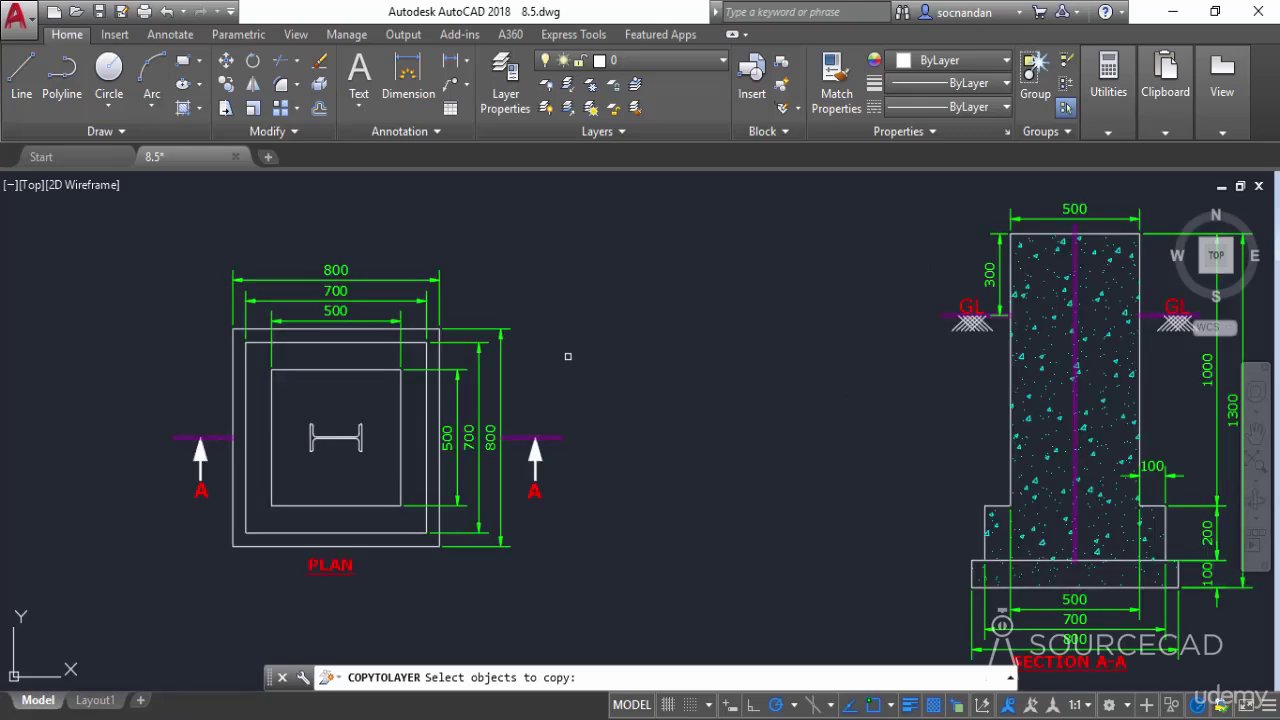
{"action": "left_click", "coordinate": [556, 453]}
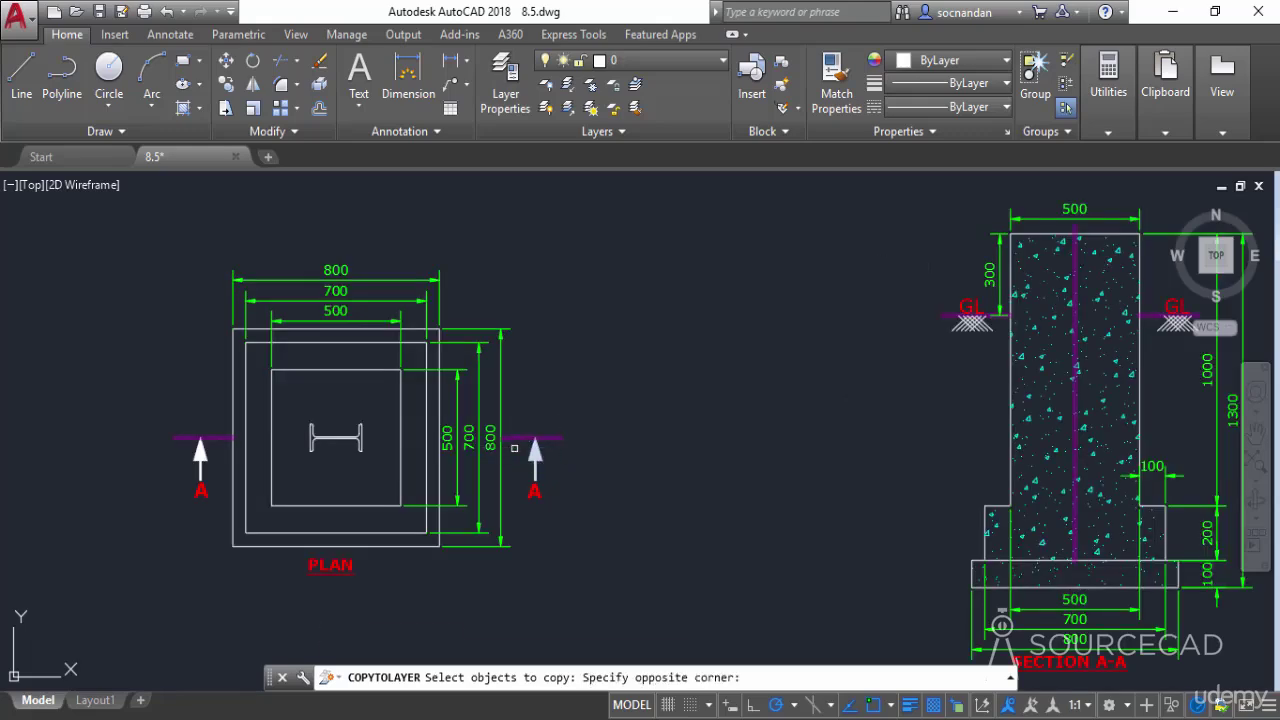
{"action": "left_click", "coordinate": [443, 476]}
{"action": "left_click", "coordinate": [220, 478]}
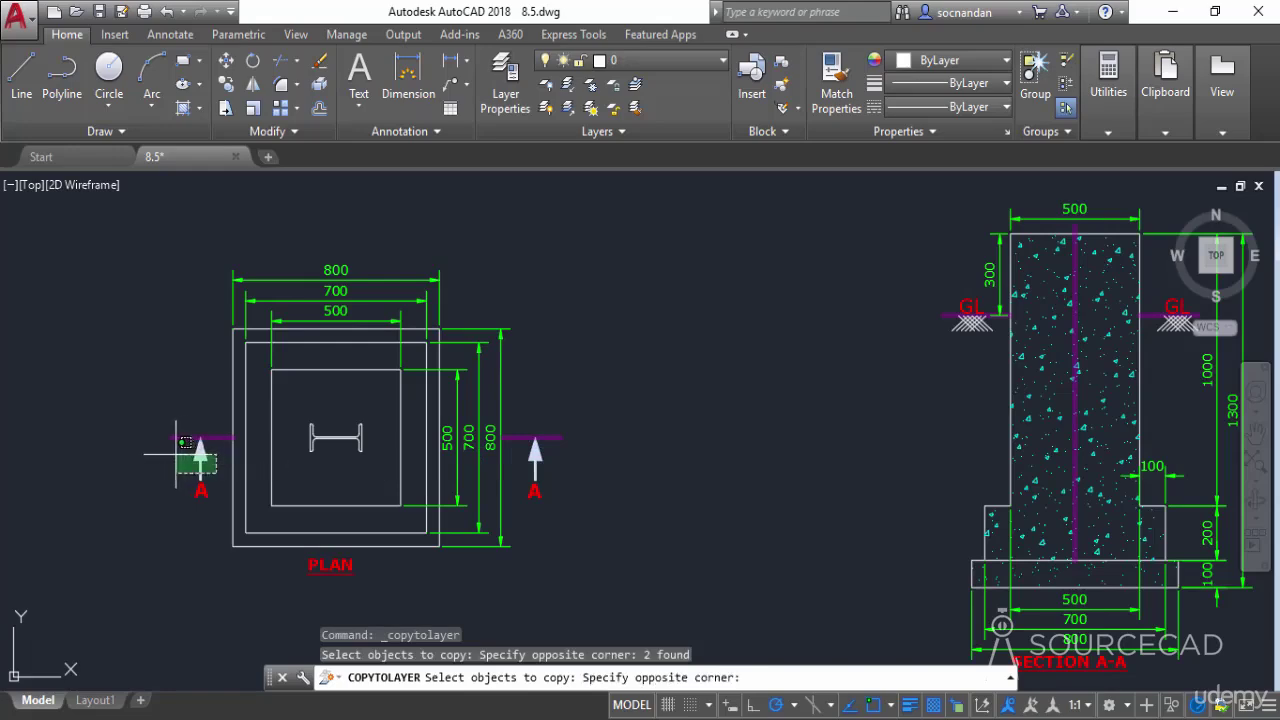
{"action": "left_click", "coordinate": [175, 457]}
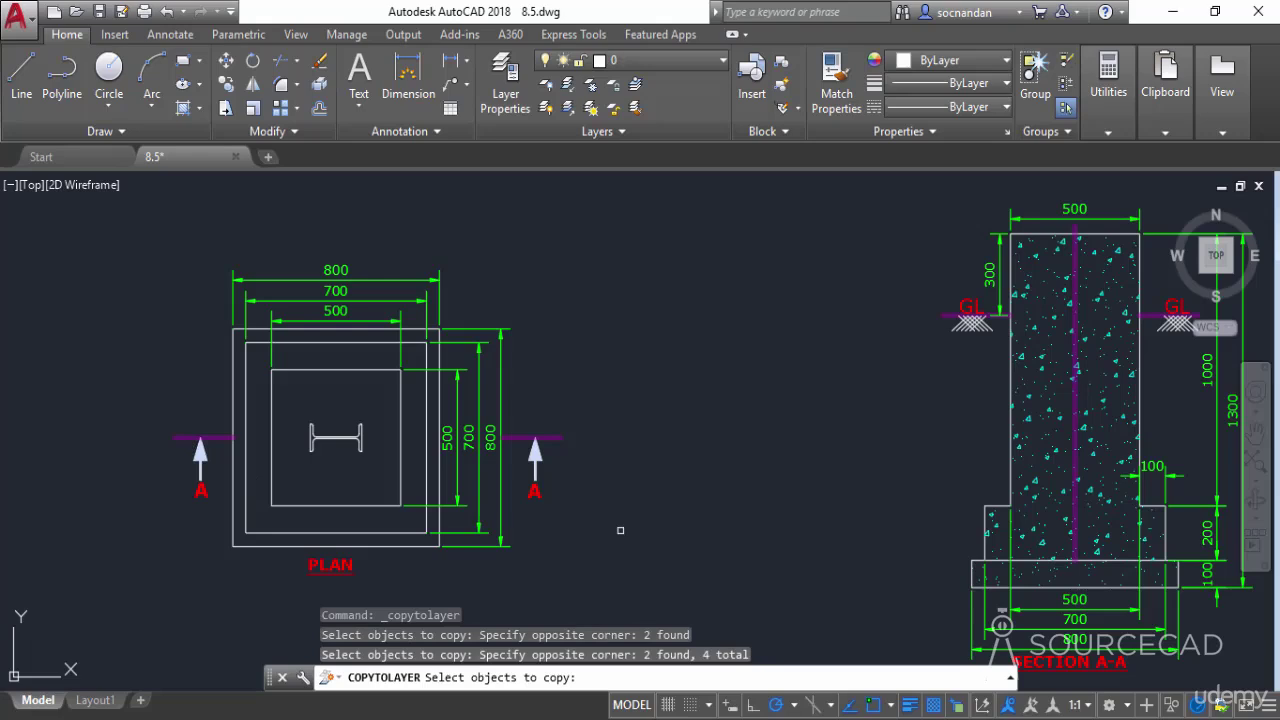
{"action": "key", "text": "Return"}
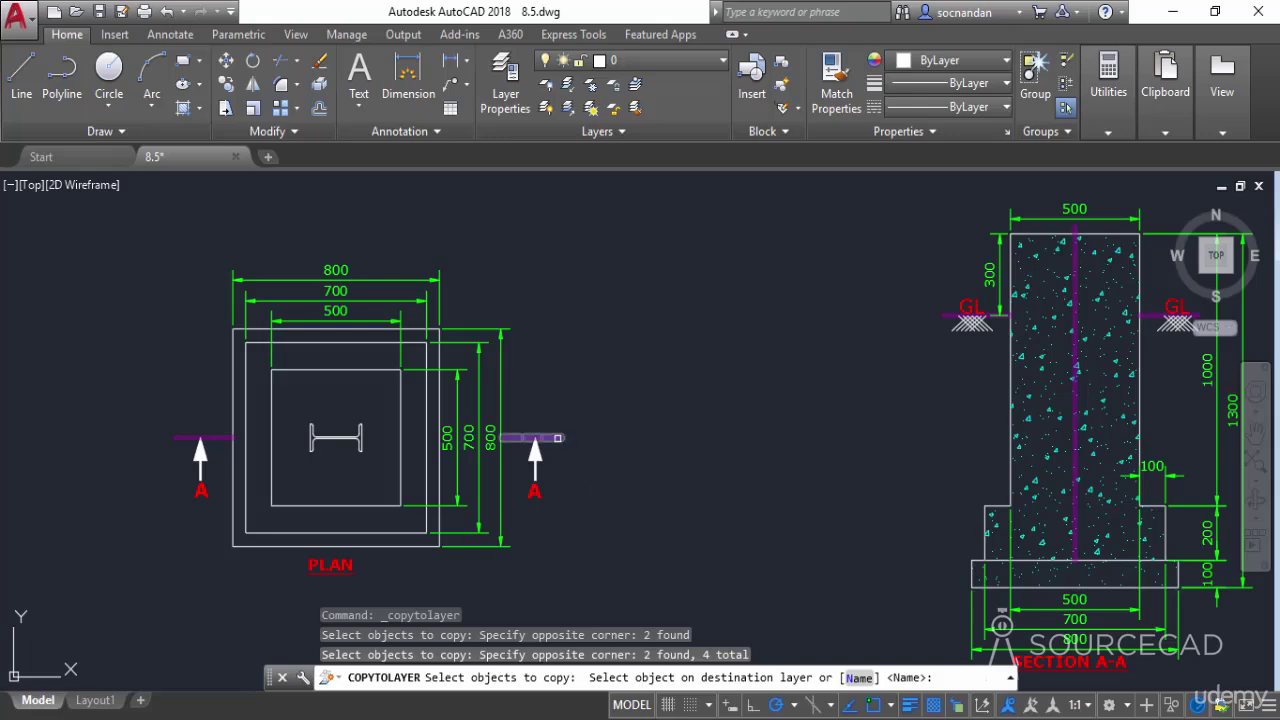
Pick the purple section line to copy the arrows in place onto layer Cline.
{"action": "left_click", "coordinate": [557, 437]}
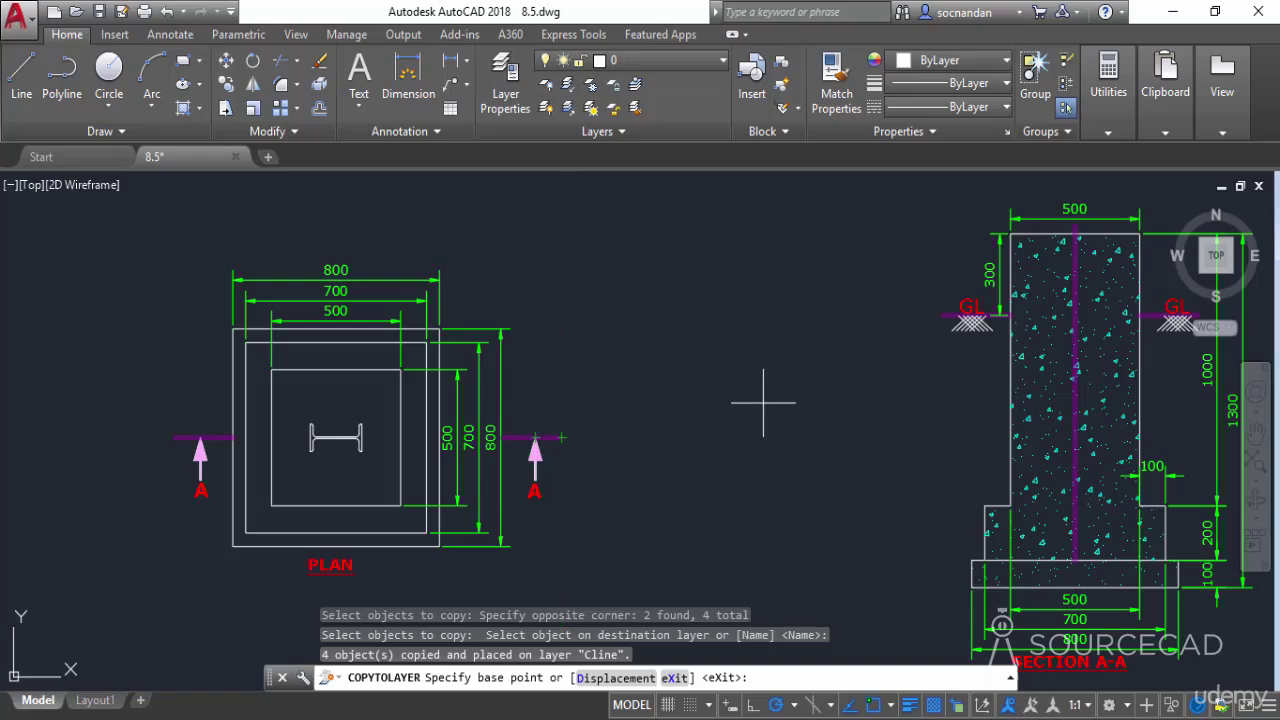
{"action": "key", "text": "Return"}
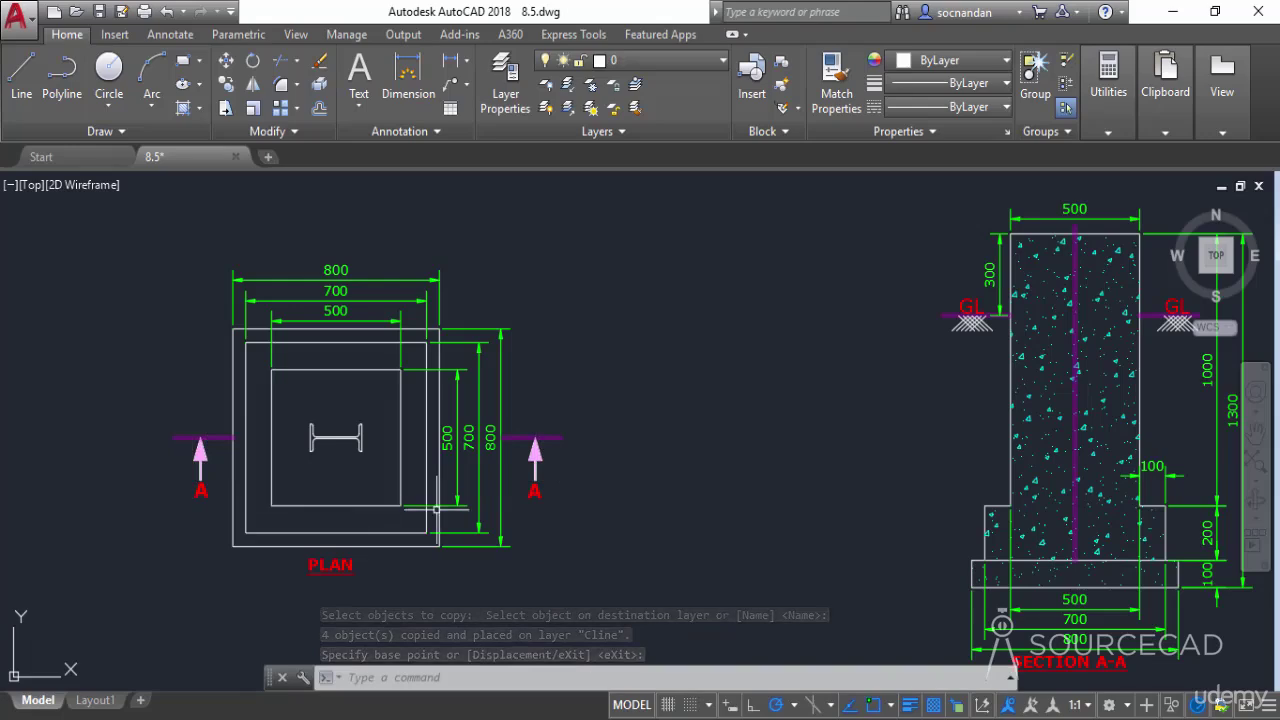
Erase the right arrow's overlapping arrowhead fill and stem using selection cycling.
{"action": "left_click", "coordinate": [539, 452]}
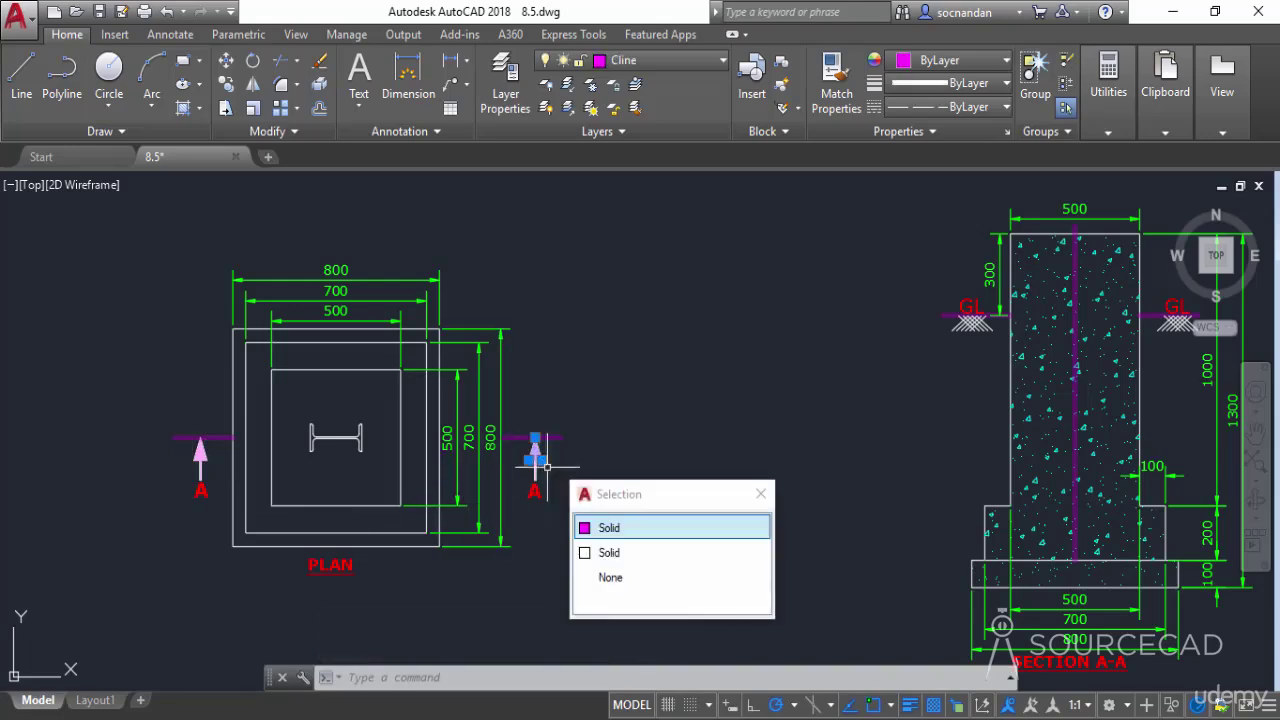
{"action": "left_click", "coordinate": [623, 555]}
{"action": "right_click", "coordinate": [677, 434]}
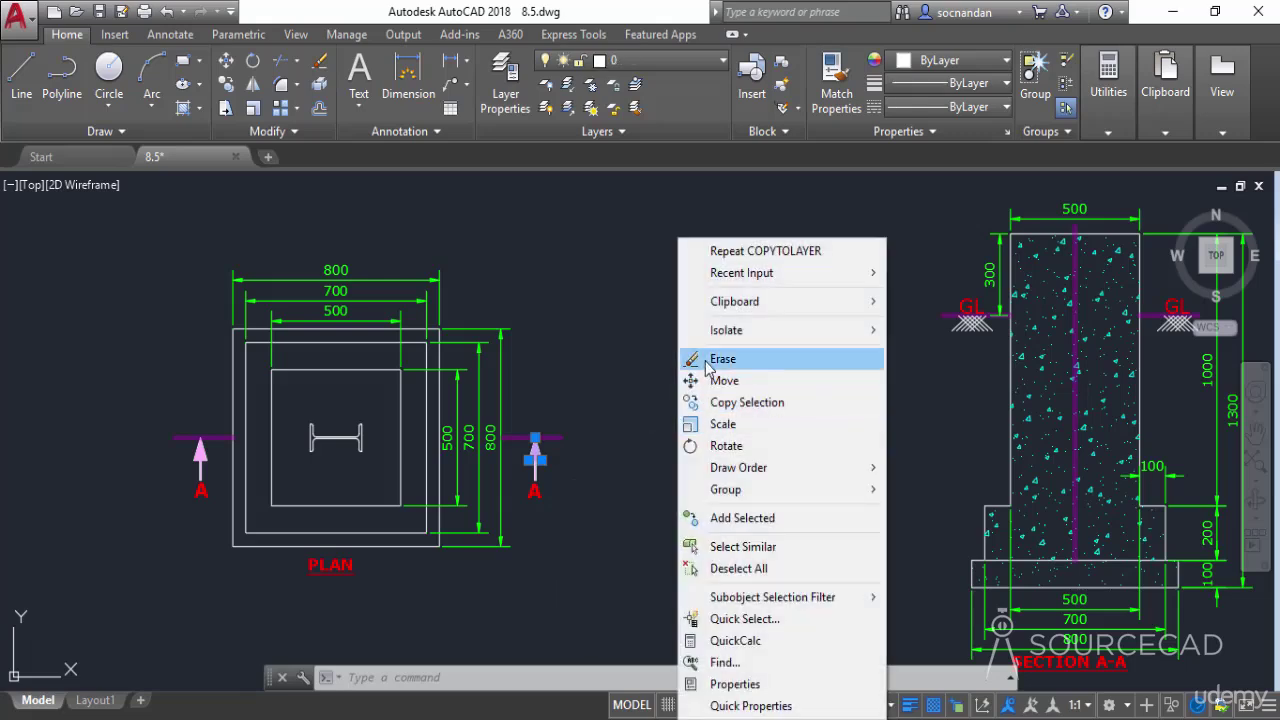
{"action": "left_click", "coordinate": [705, 358]}
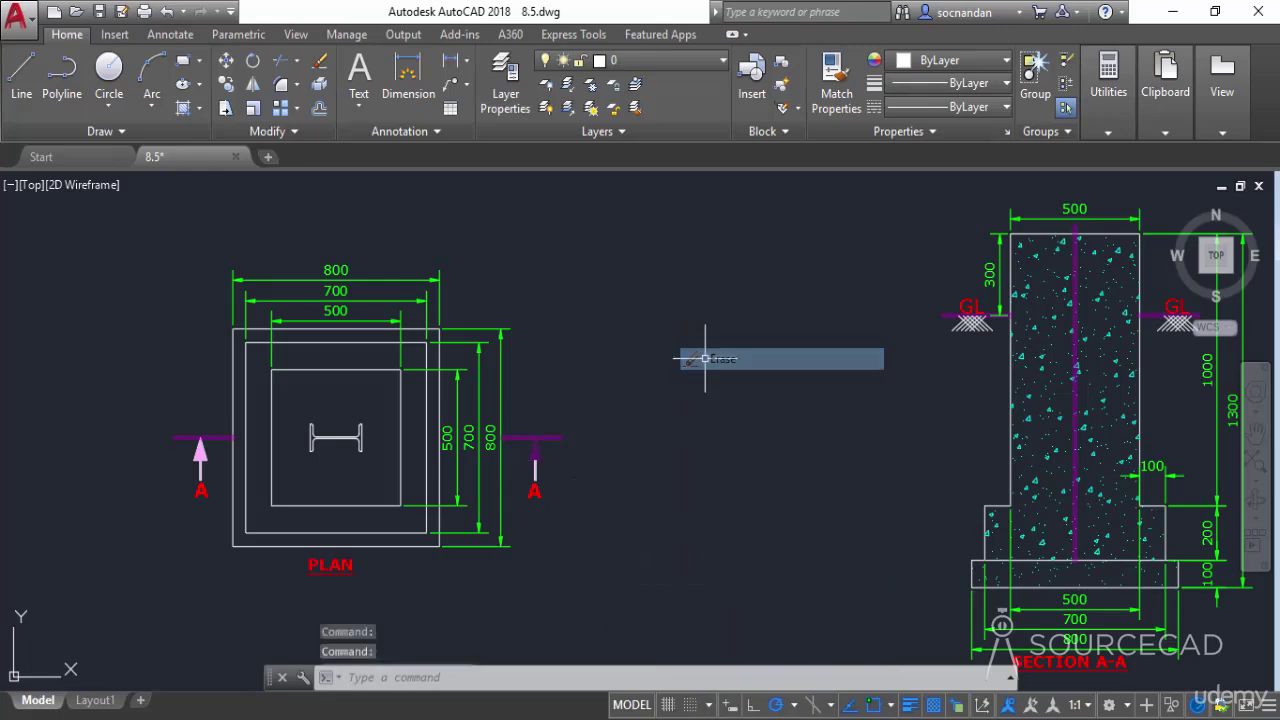
{"action": "left_click", "coordinate": [535, 467]}
{"action": "mouse_move", "coordinate": [535, 470]}
{"action": "left_click", "coordinate": [651, 569]}
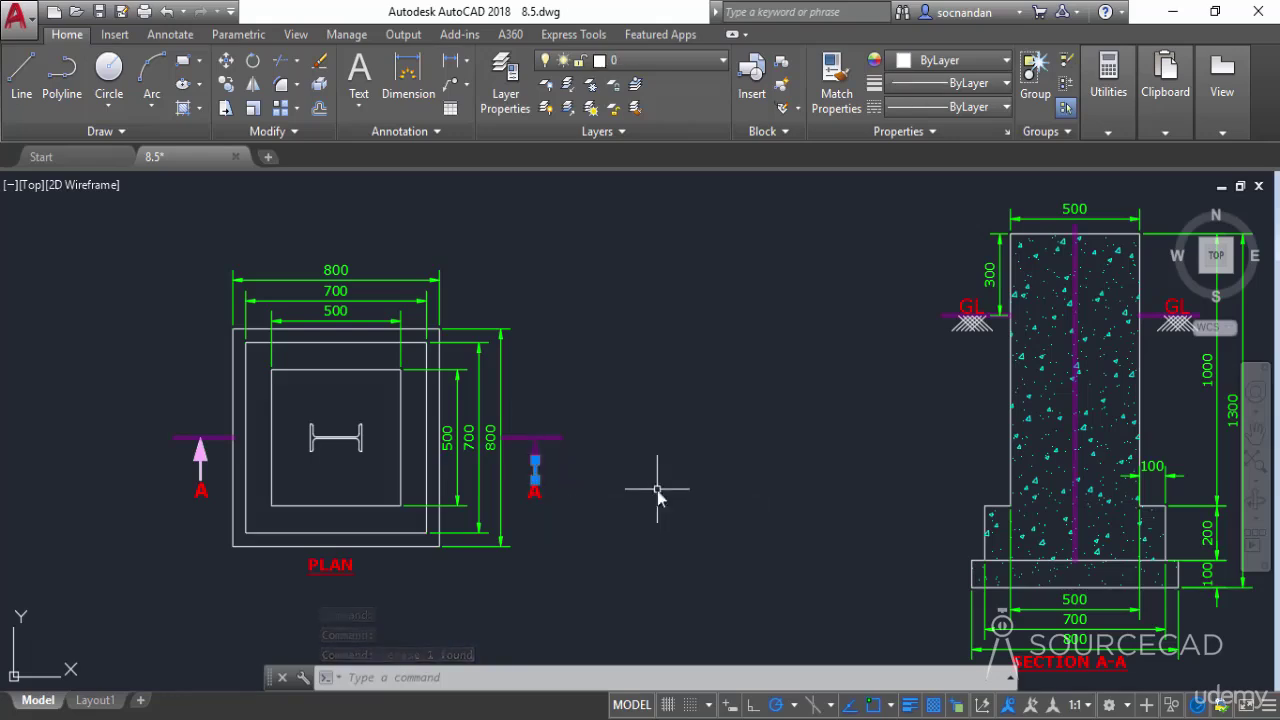
{"action": "right_click", "coordinate": [660, 491]}
{"action": "left_click", "coordinate": [702, 358]}
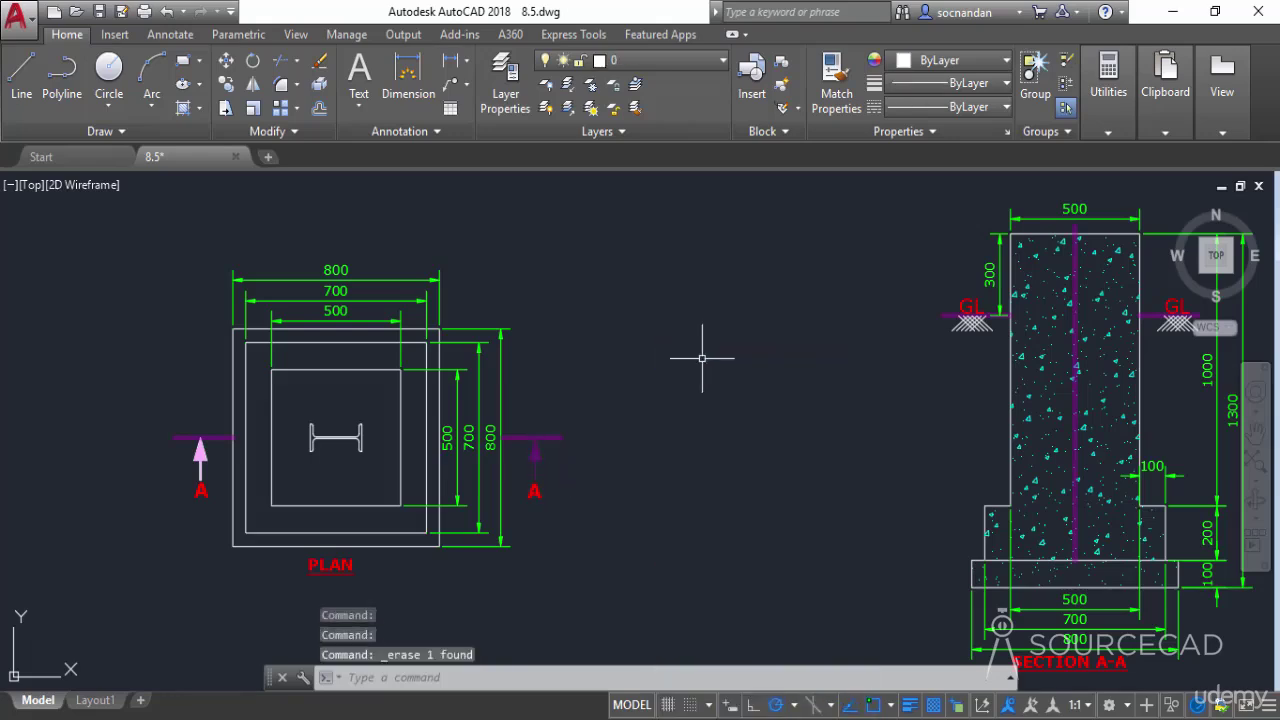
Erase the left arrow's overlapping stem and arrowhead fill using selection cycling.
{"action": "left_click", "coordinate": [201, 452]}
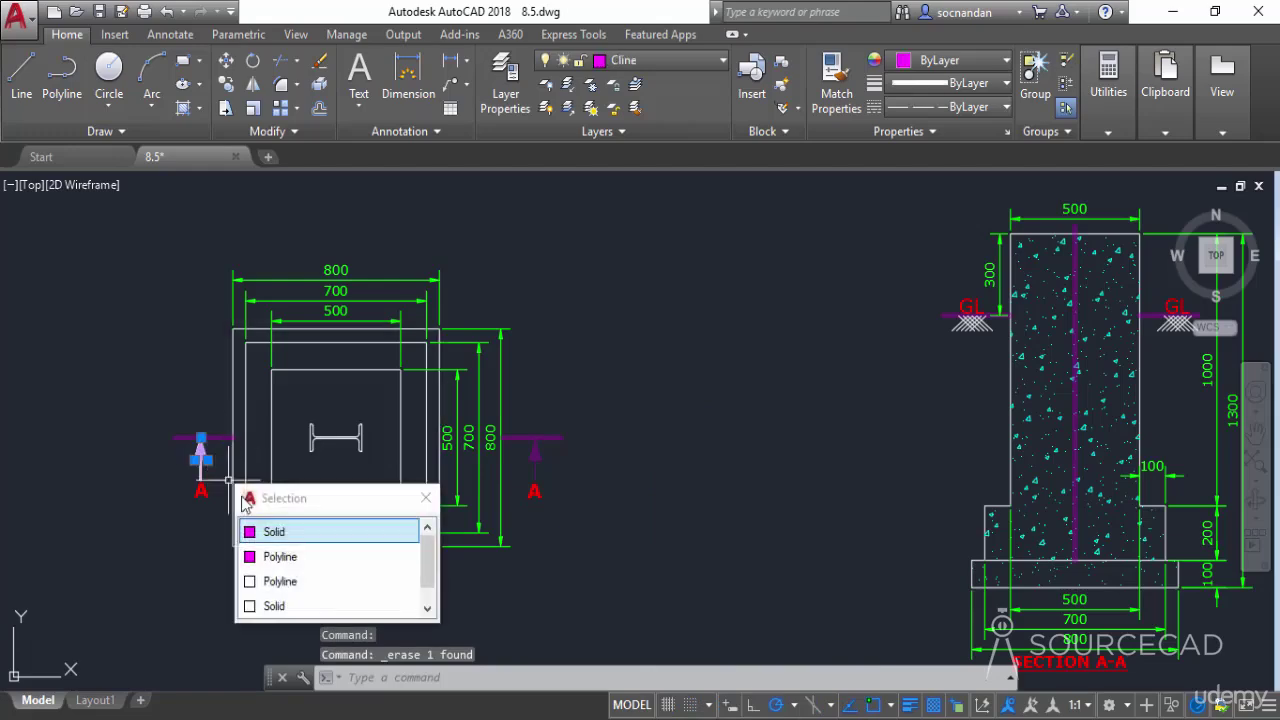
{"action": "left_click", "coordinate": [283, 581]}
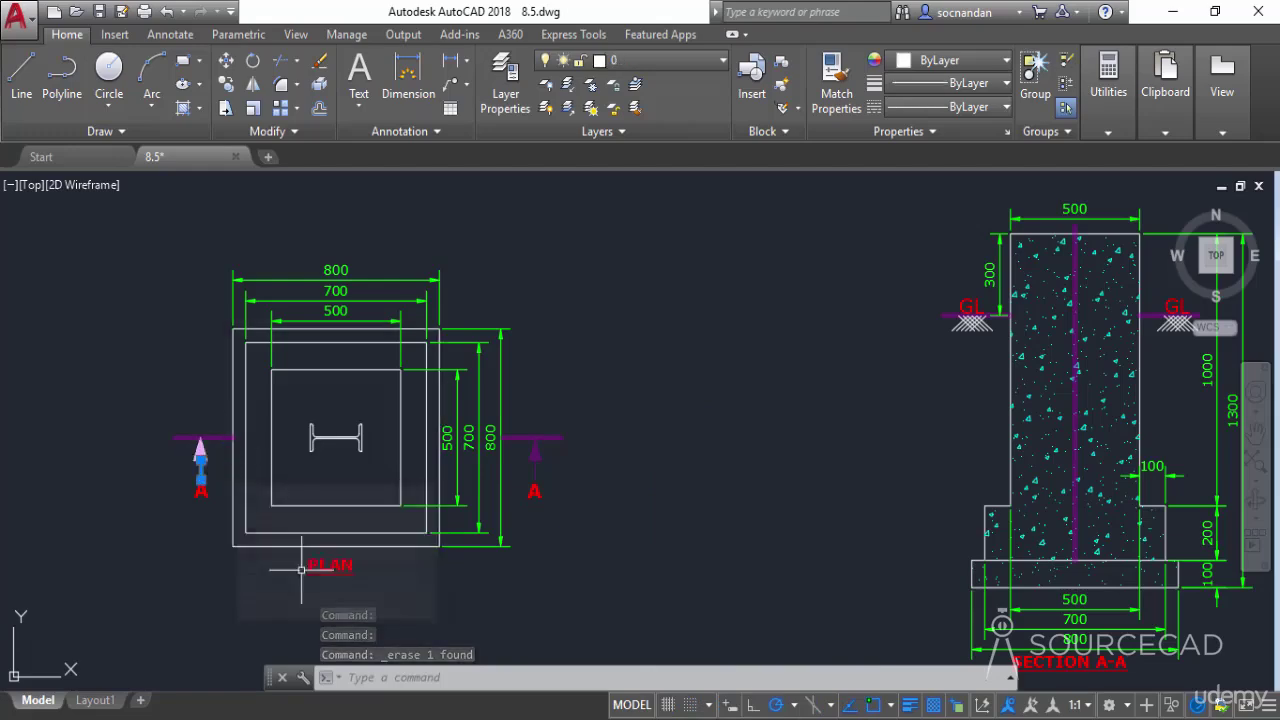
{"action": "right_click", "coordinate": [603, 392]}
{"action": "left_click", "coordinate": [625, 358]}
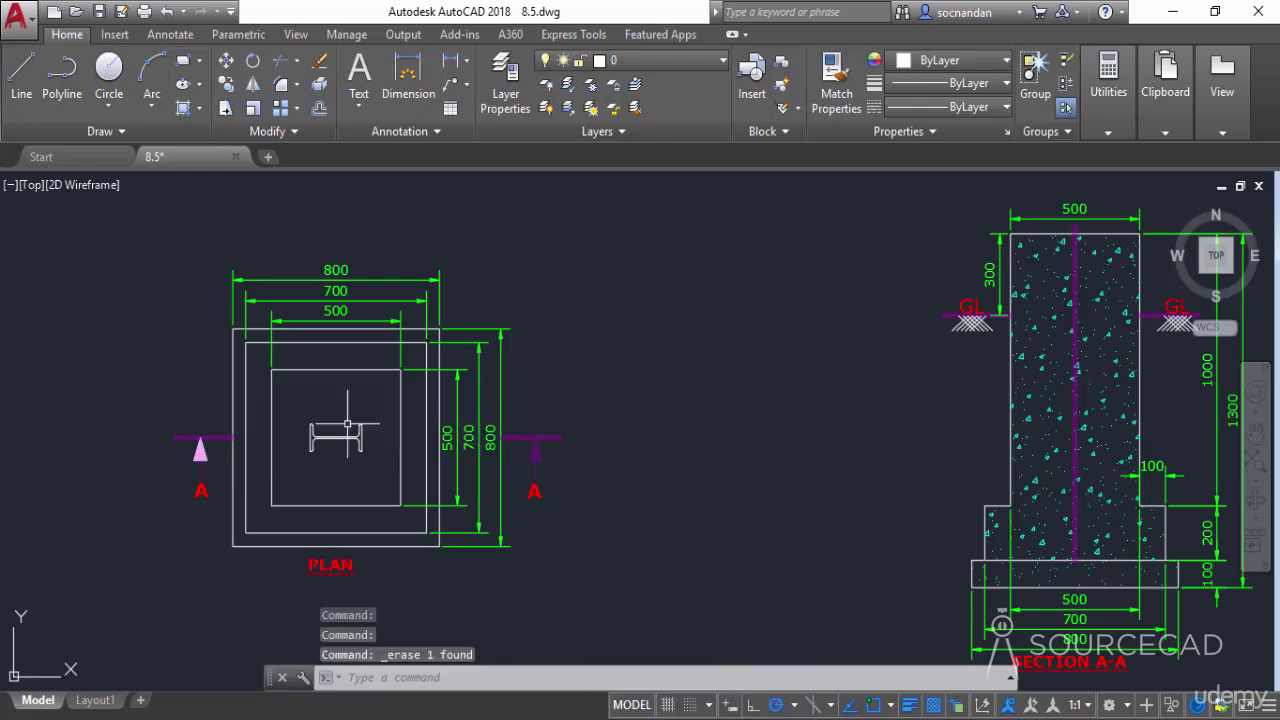
{"action": "left_click", "coordinate": [201, 447]}
{"action": "left_click", "coordinate": [288, 549]}
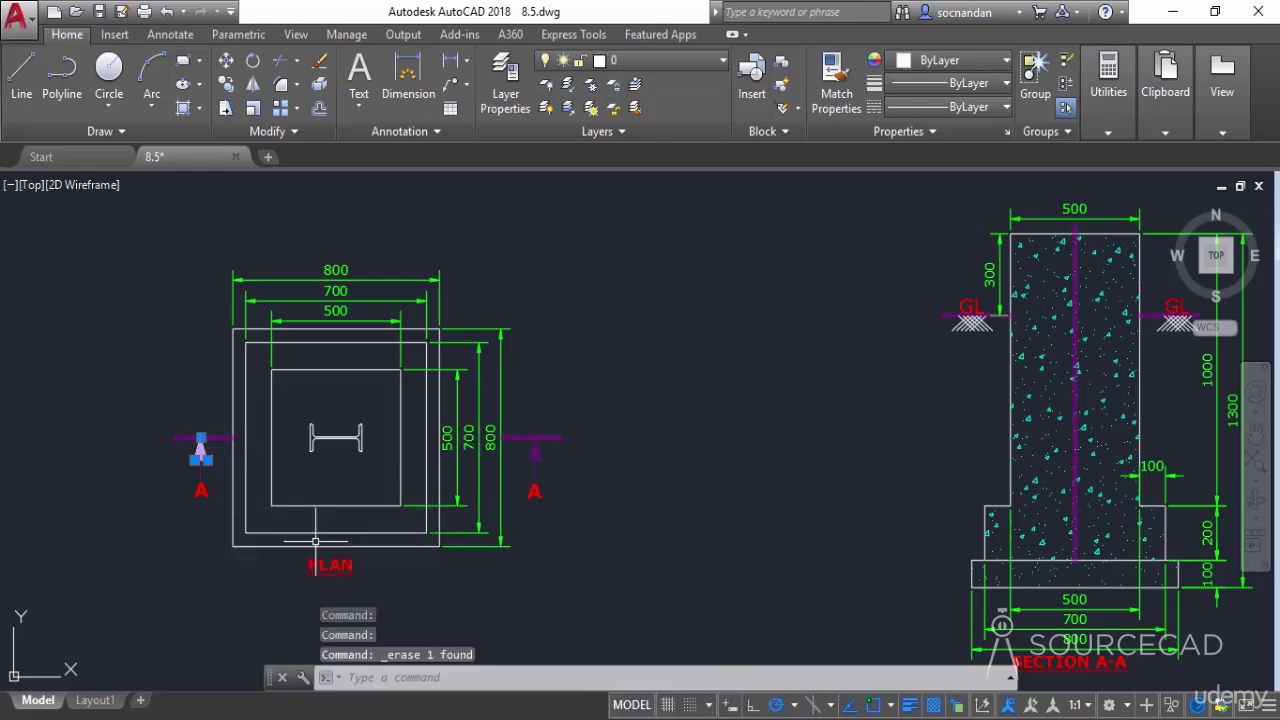
{"action": "right_click", "coordinate": [603, 347]}
{"action": "left_click", "coordinate": [624, 358]}
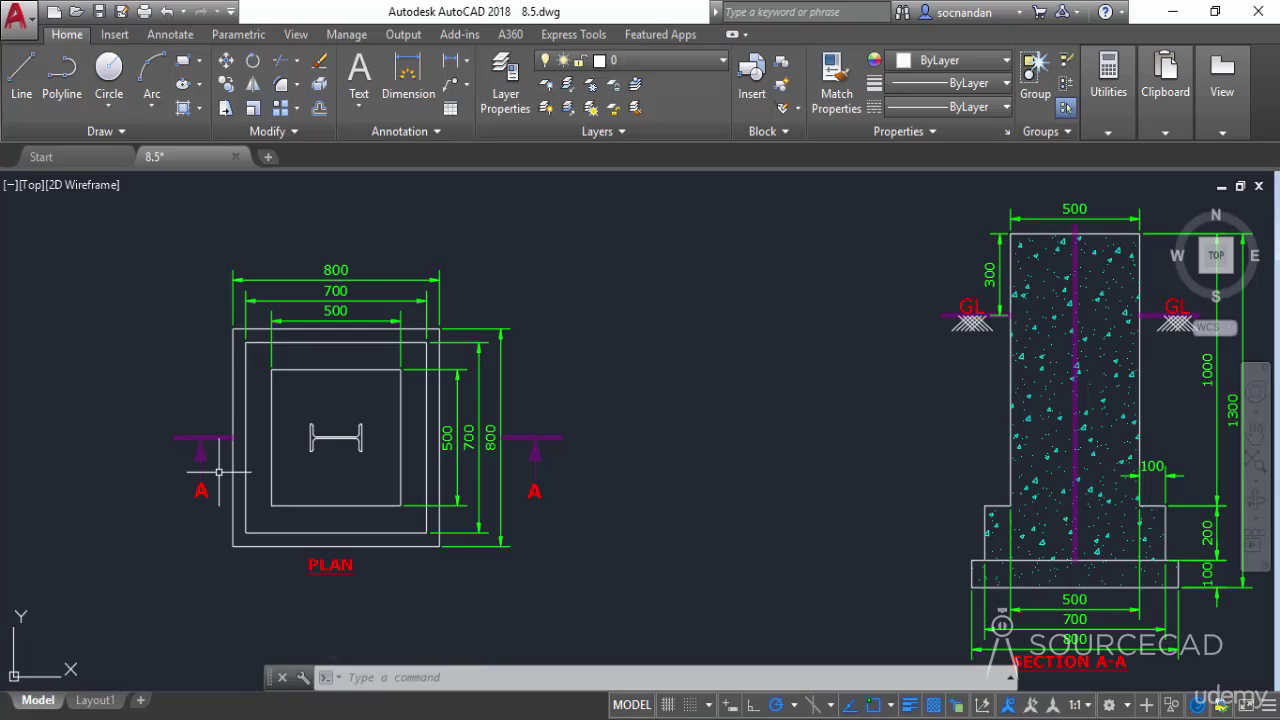
Undo the two erasures and the COPYTOLAYER copy, restoring the original white arrows.
{"action": "key", "text": "ctrl+z"}
{"action": "key", "text": "ctrl+z"}
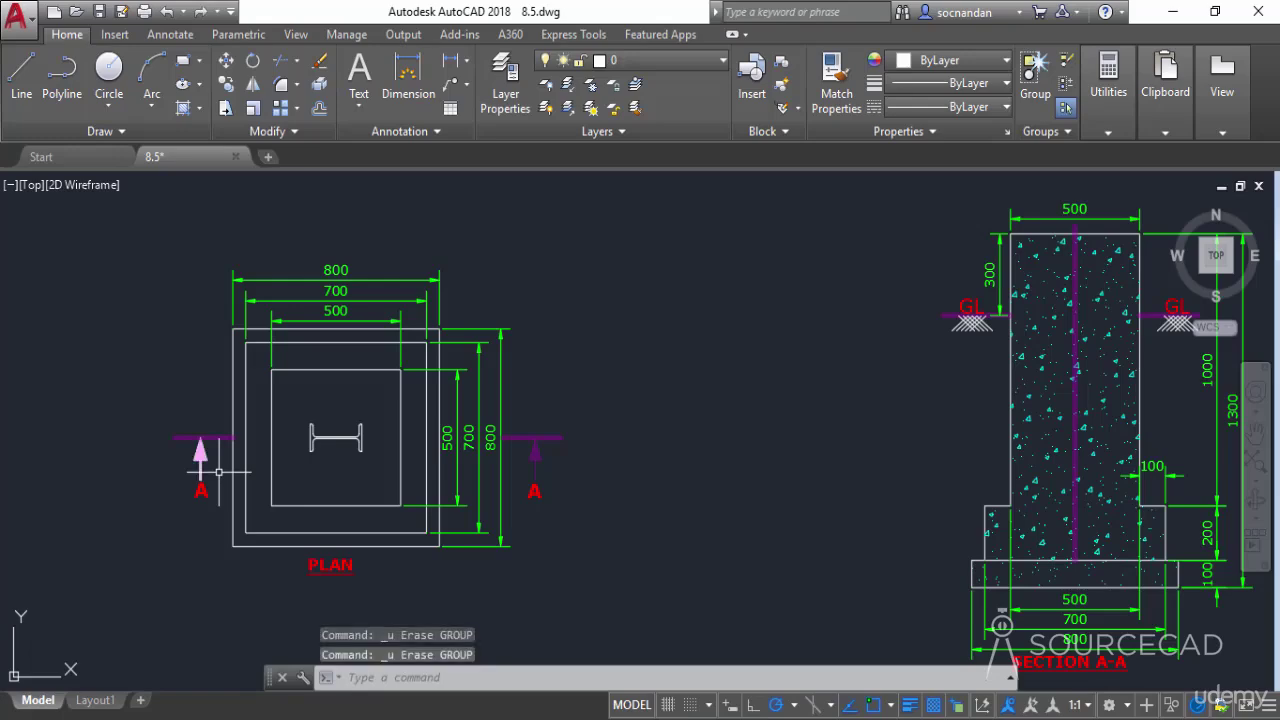
{"action": "key", "text": "ctrl+z"}
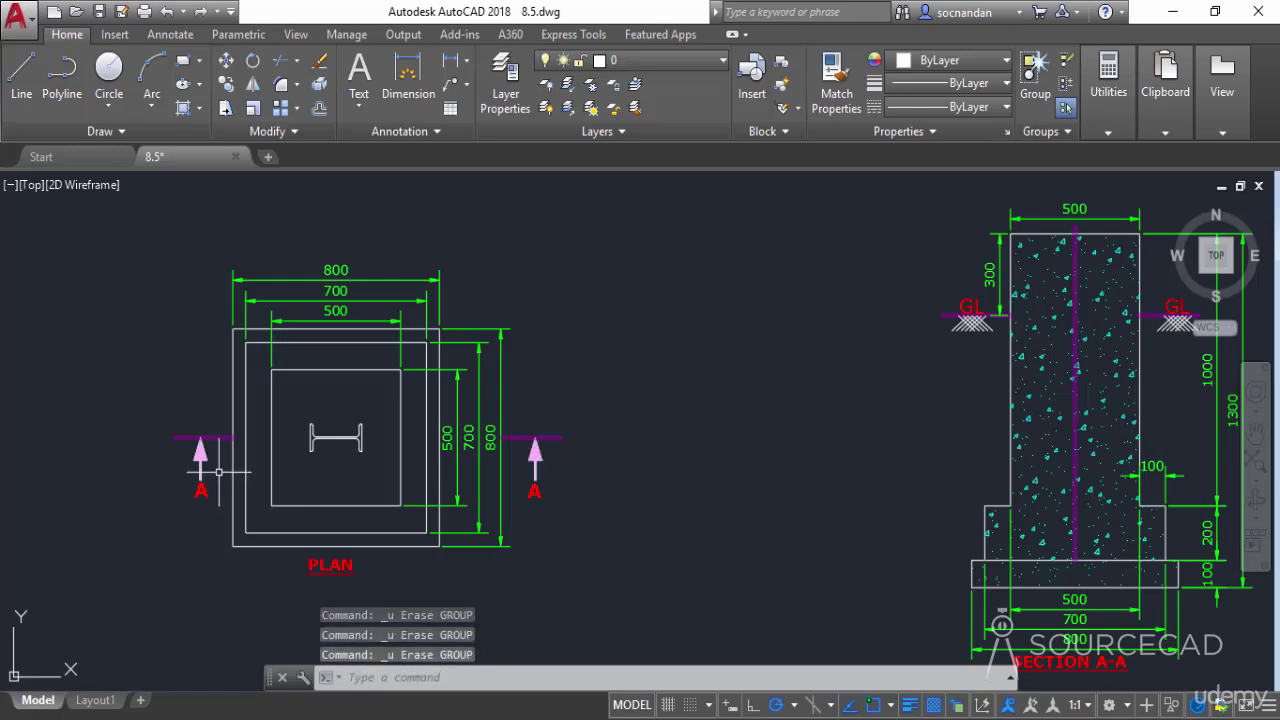
{"action": "key", "text": "ctrl+z"}
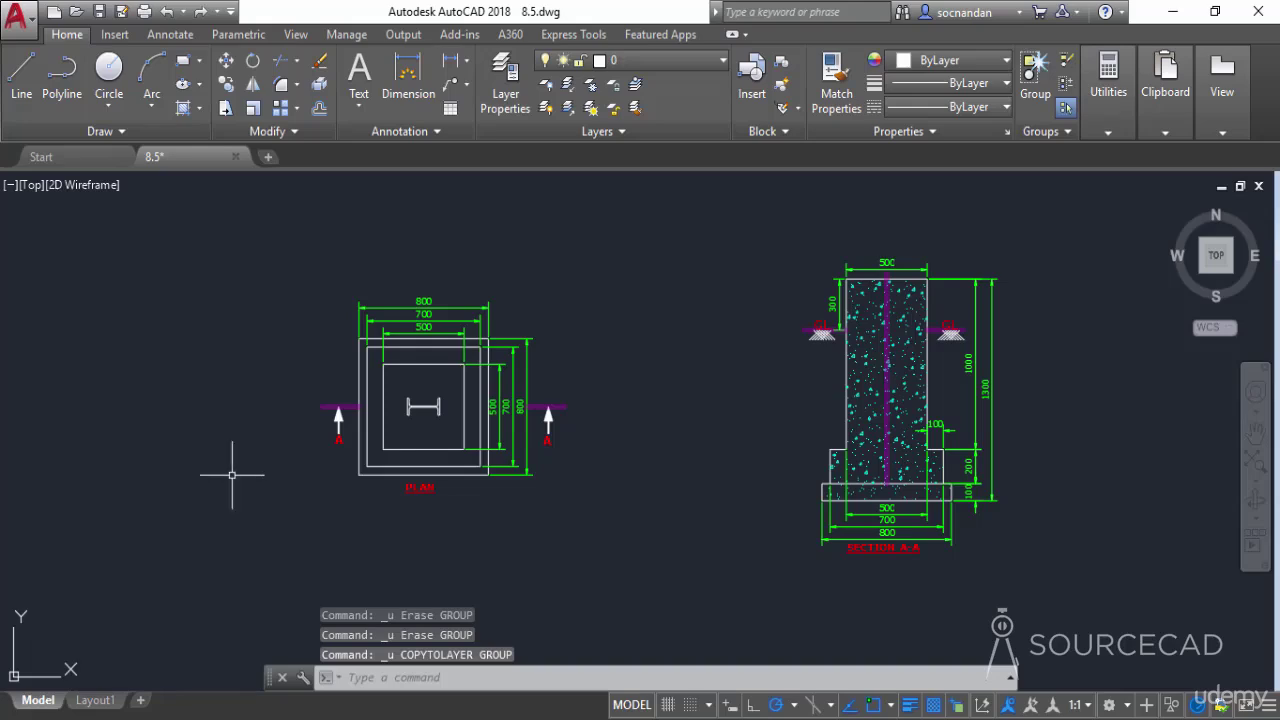
{"action": "scroll", "coordinate": [530, 425], "scroll_direction": "up", "scroll_amount": 2}
Start COPYTOLAYER and window-select both plan section arrows as the objects to copy.
{"action": "left_click", "coordinate": [545, 135]}
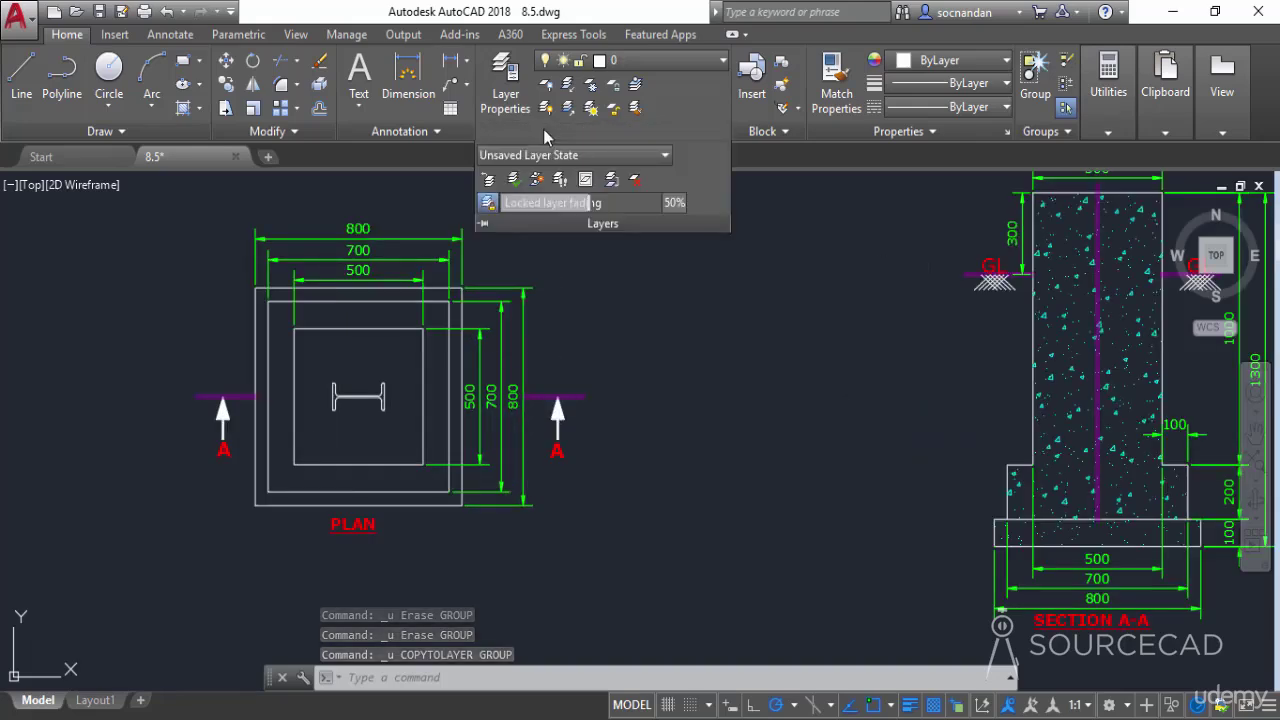
{"action": "left_click", "coordinate": [536, 181]}
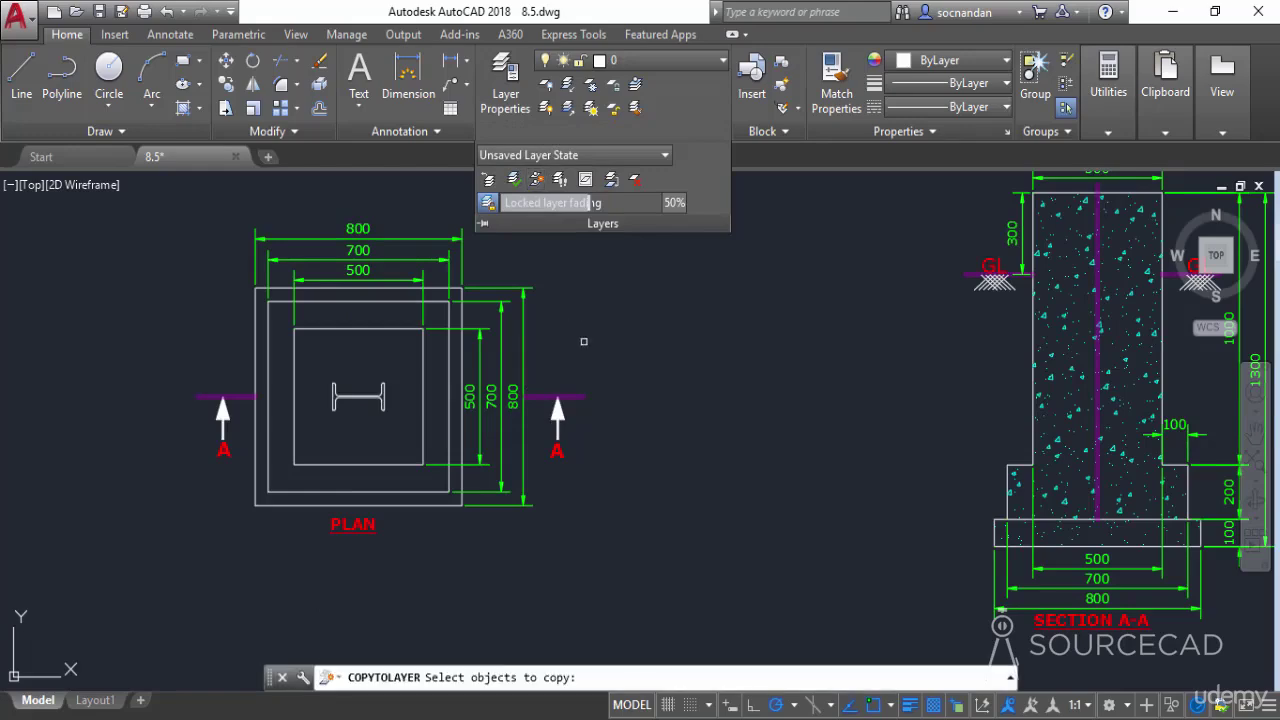
{"action": "left_click", "coordinate": [576, 431]}
{"action": "left_click", "coordinate": [541, 413]}
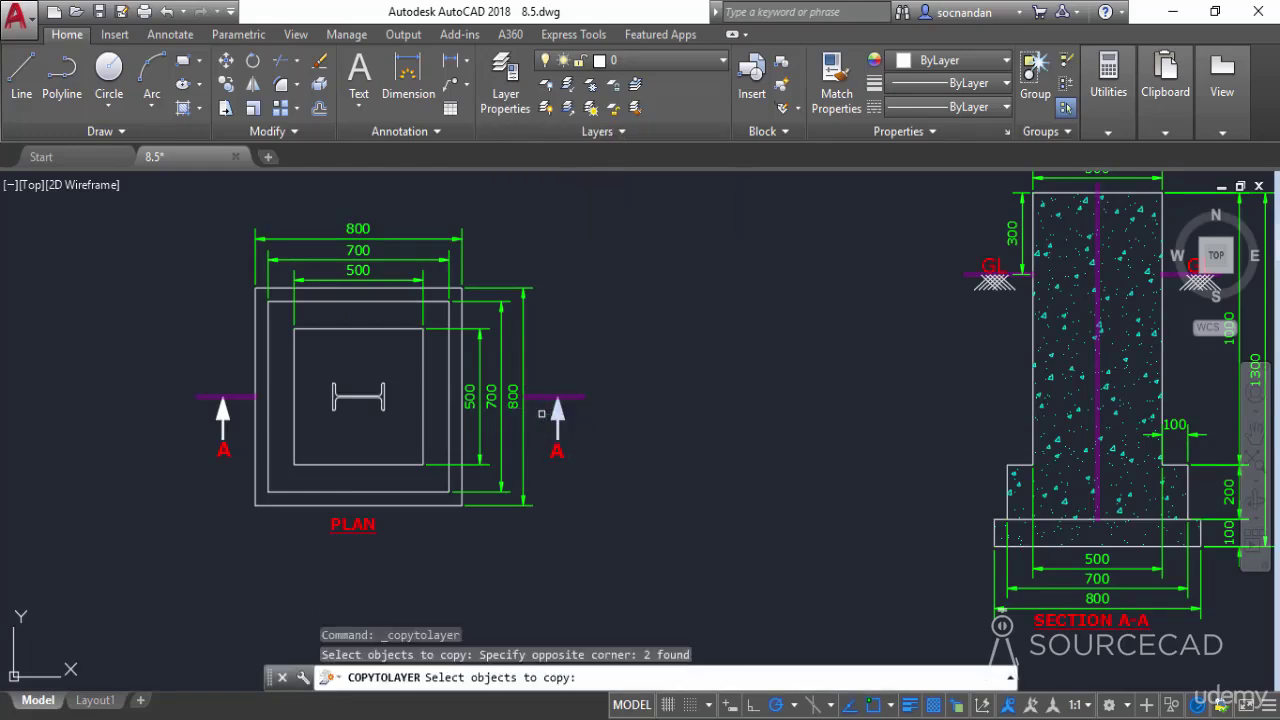
{"action": "left_click", "coordinate": [238, 432]}
{"action": "left_click", "coordinate": [196, 413]}
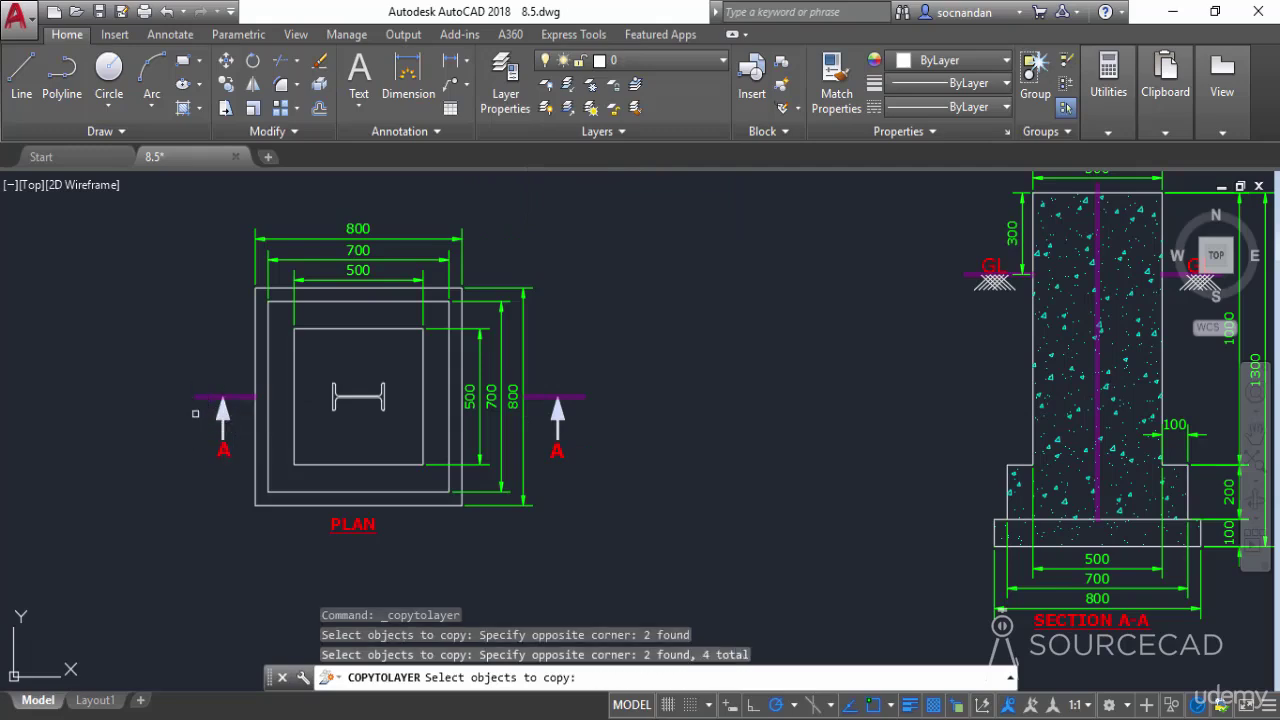
{"action": "key", "text": "Return"}
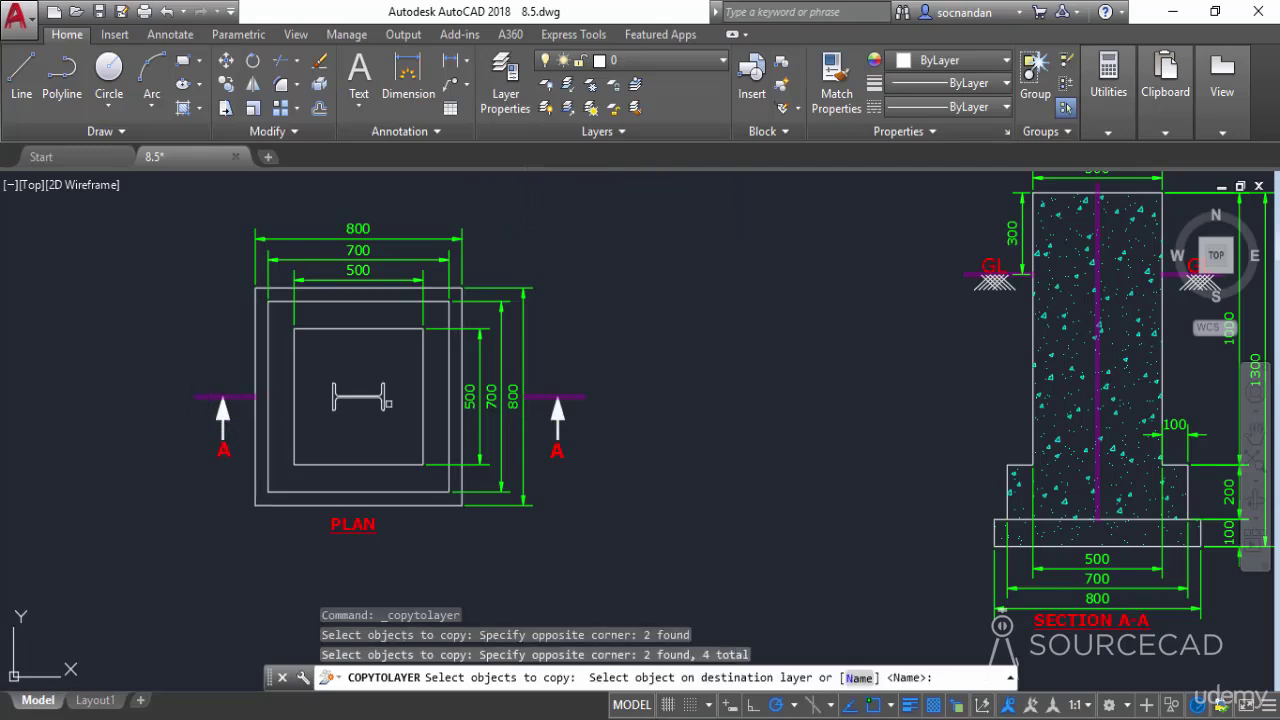
Copy them onto layer Cline, moving them from the right arrow up and to the right.
{"action": "left_click", "coordinate": [576, 397]}
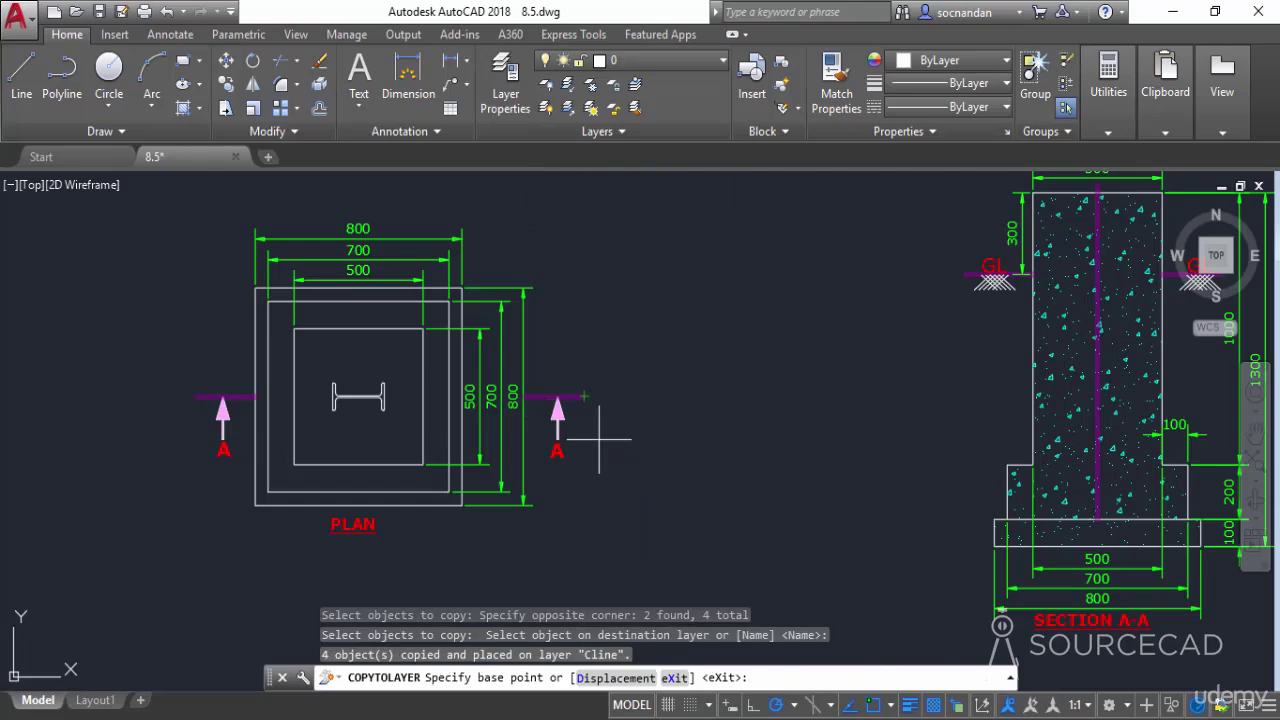
{"action": "left_click", "coordinate": [555, 397]}
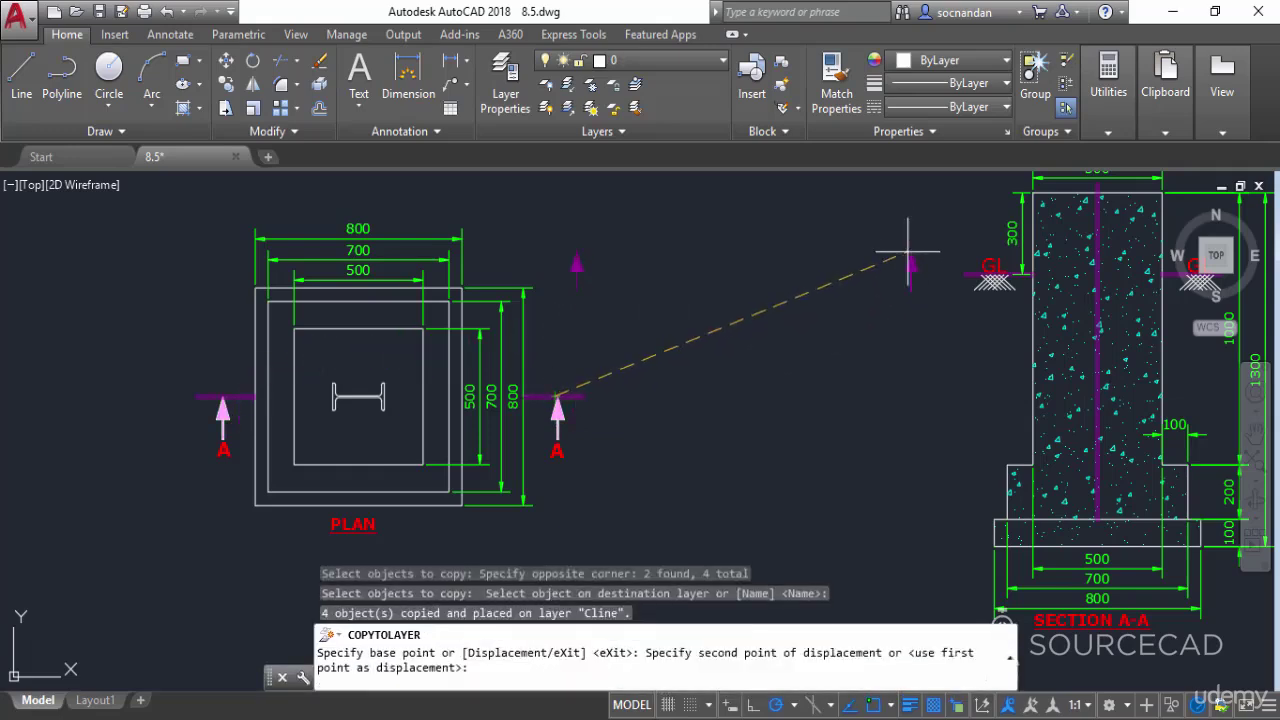
{"action": "left_click", "coordinate": [901, 240]}
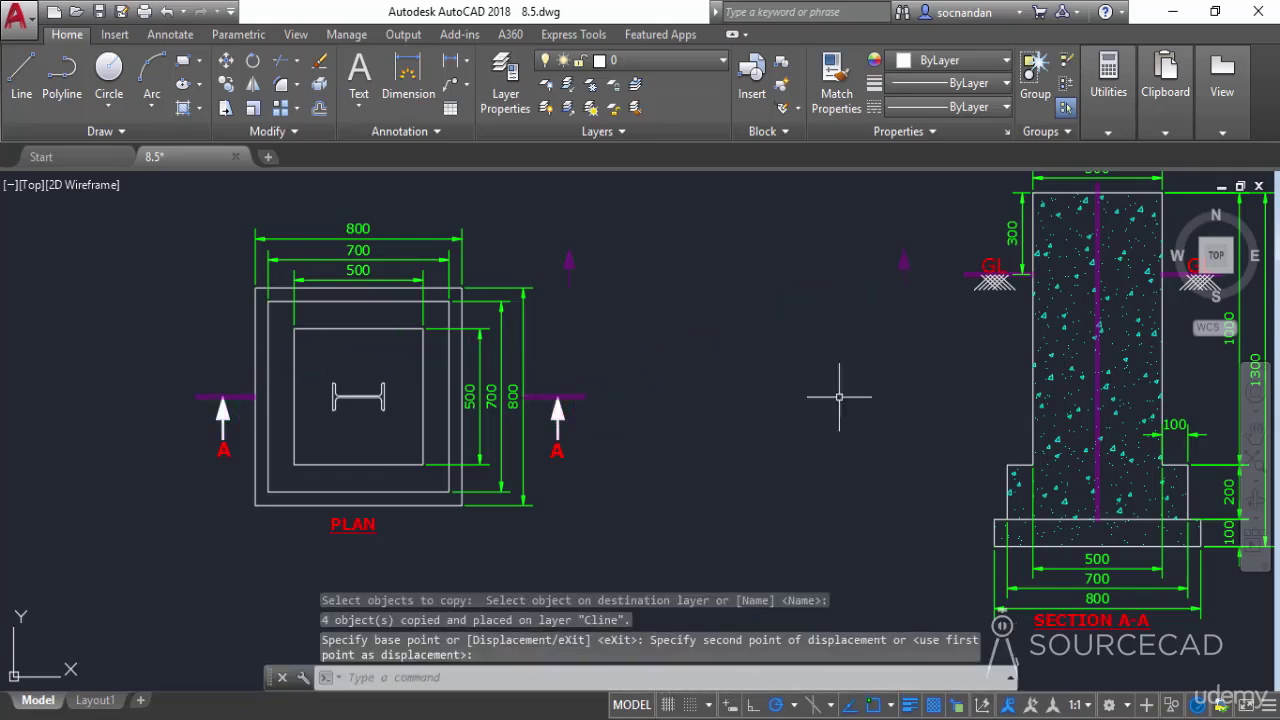